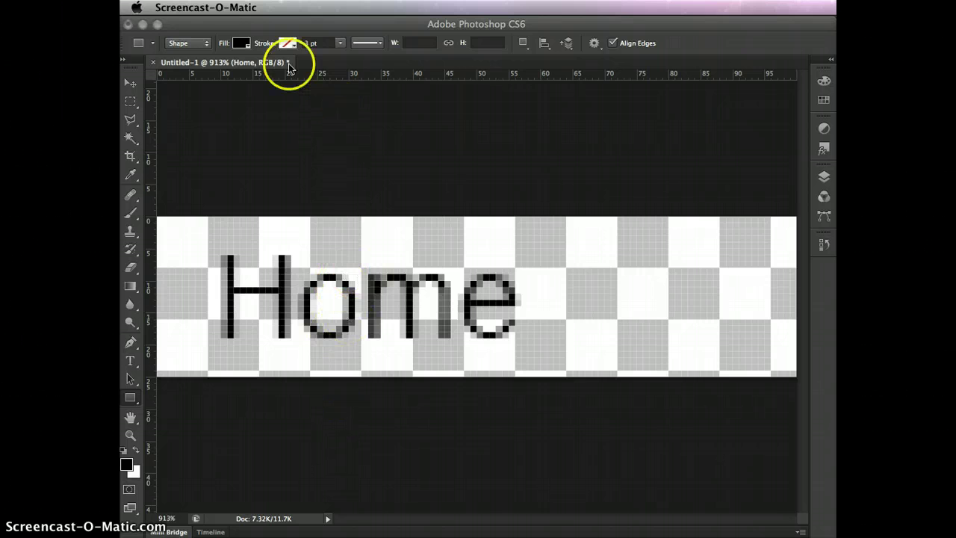
- Set the canvas height to 39 pixels, keeping the existing artwork anchored in the centre
left_click(290, 26)
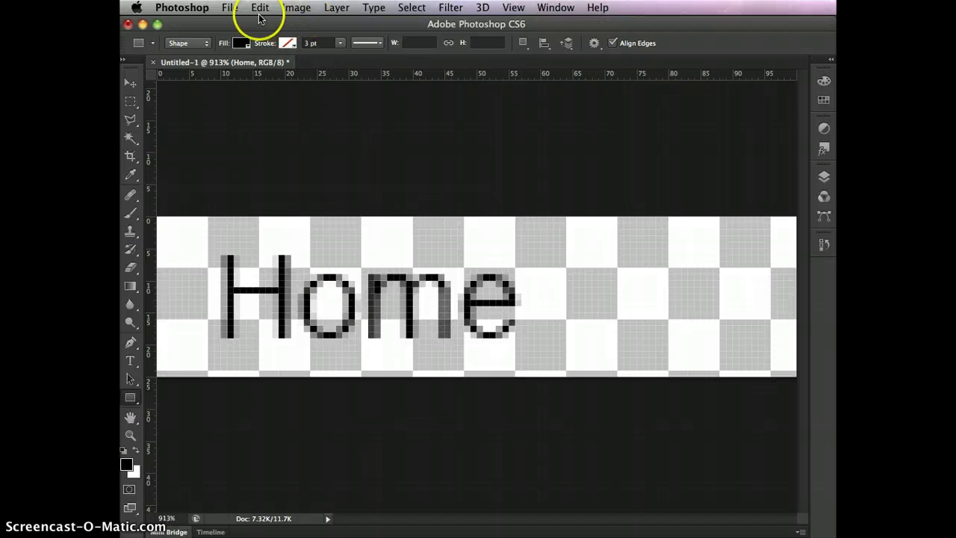
left_click(295, 9)
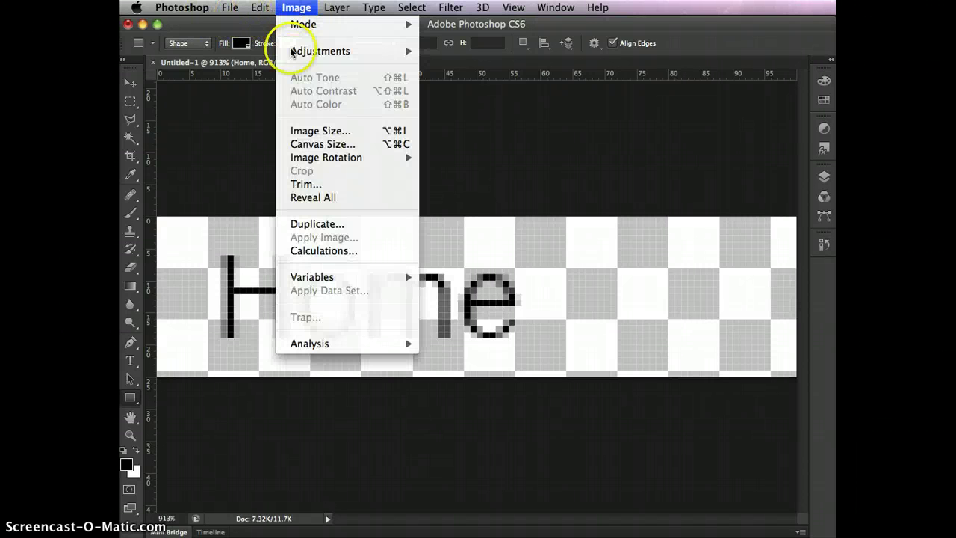
mouse_move(315, 161)
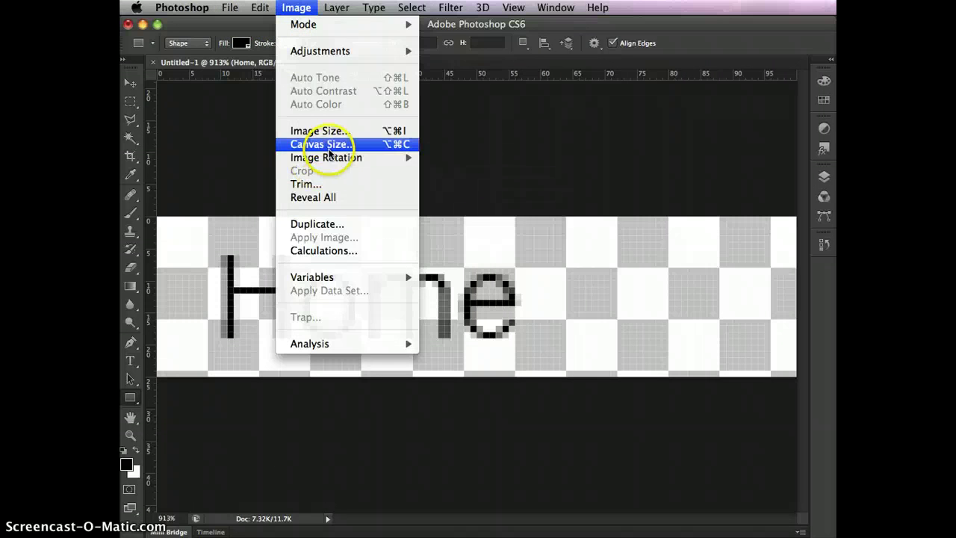
left_click(329, 146)
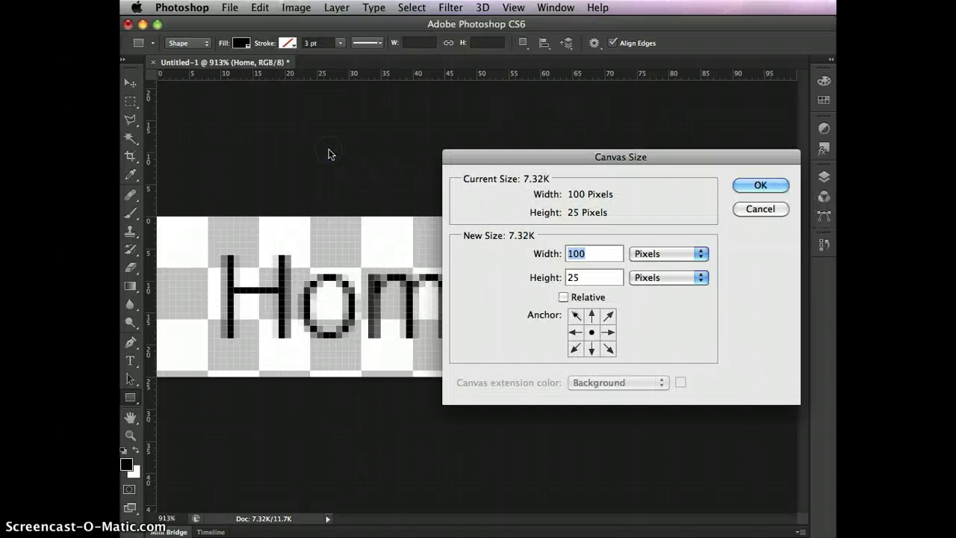
left_click(591, 350)
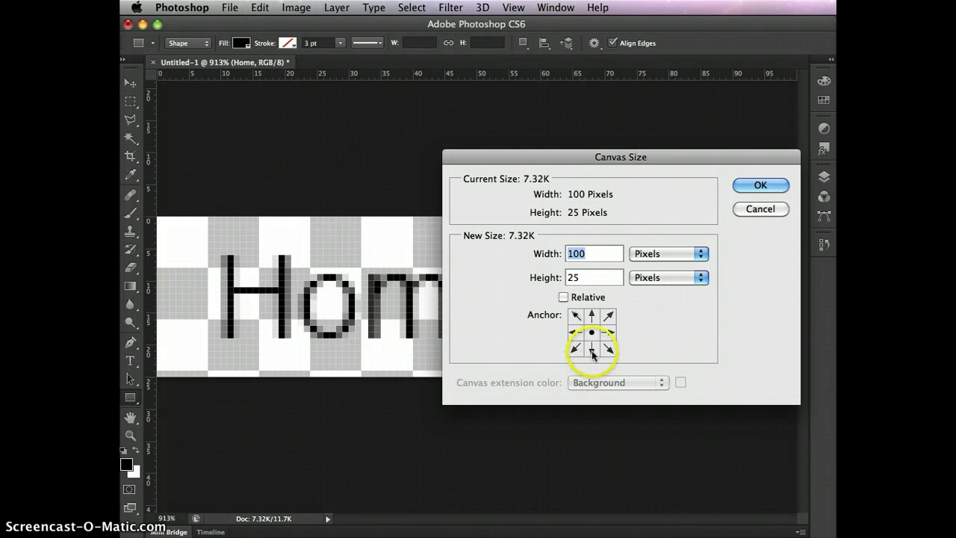
left_click(593, 330)
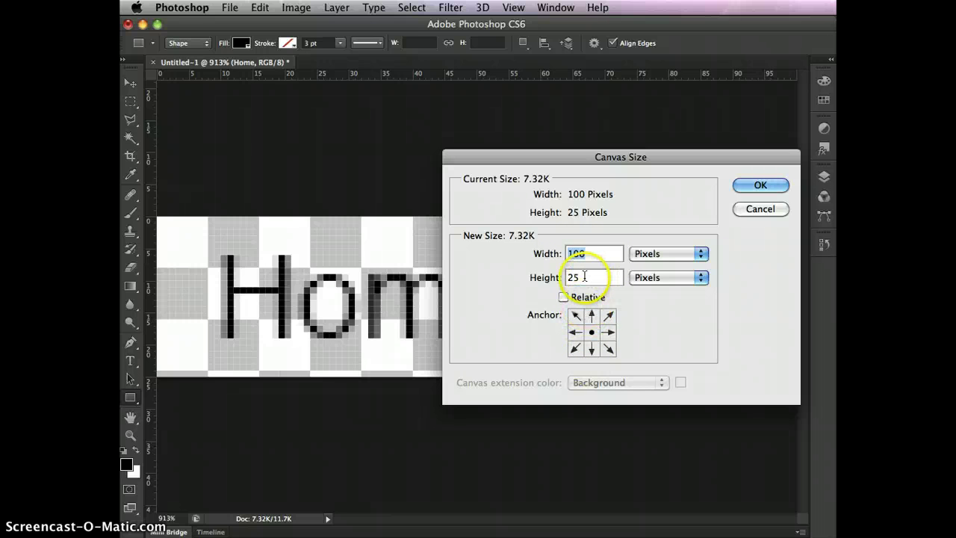
left_click_drag(583, 277, 565, 278)
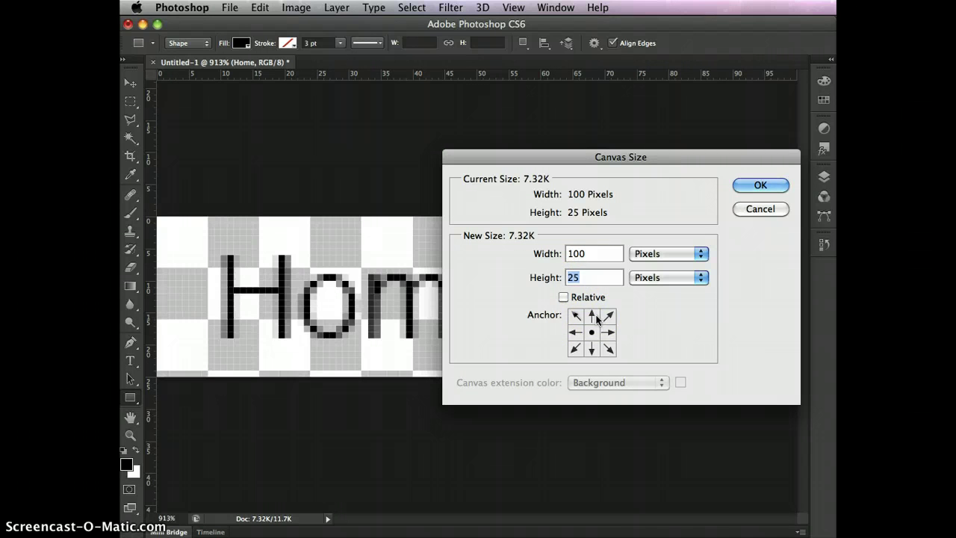
type("39")
left_click(761, 186)
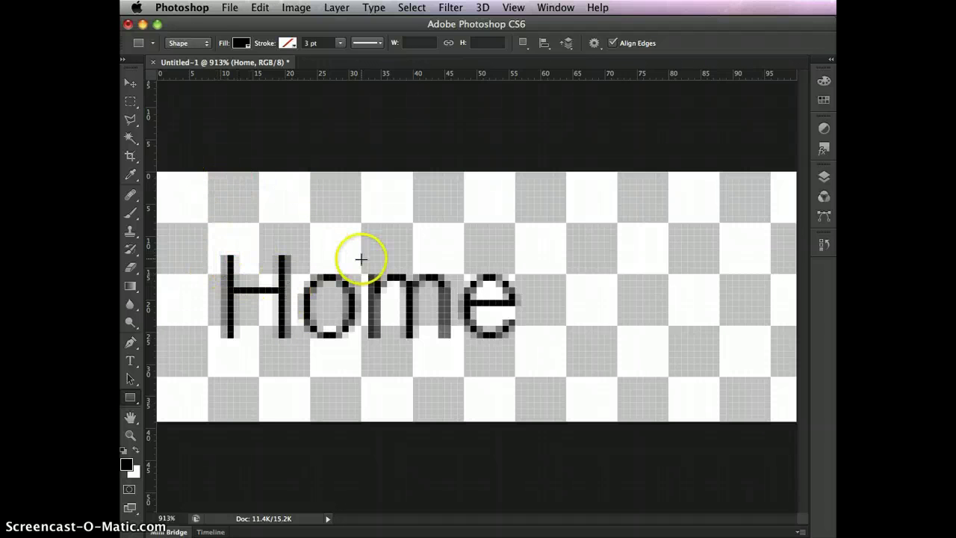
- Set the grid preferences to a gridline every 13 pixels with 1 subdivision
left_click(194, 11)
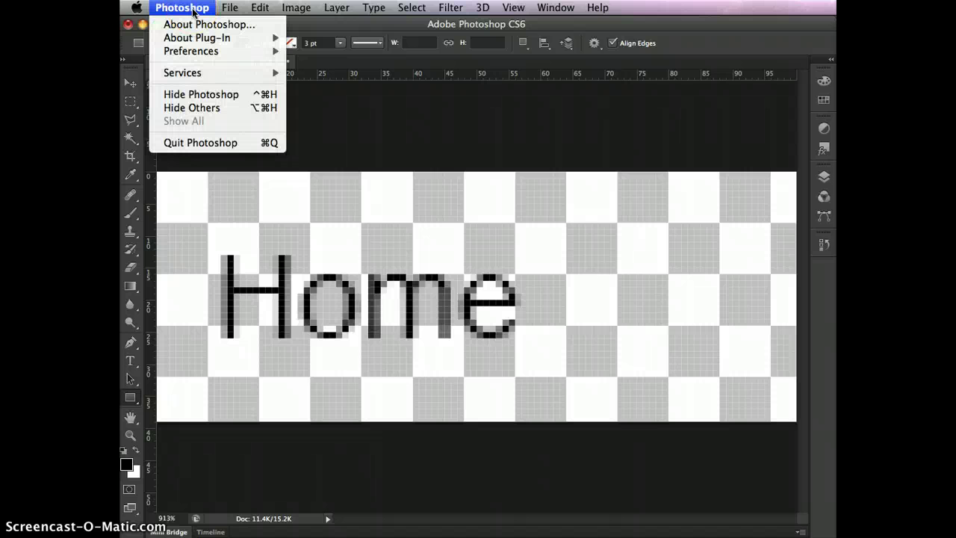
left_click(191, 51)
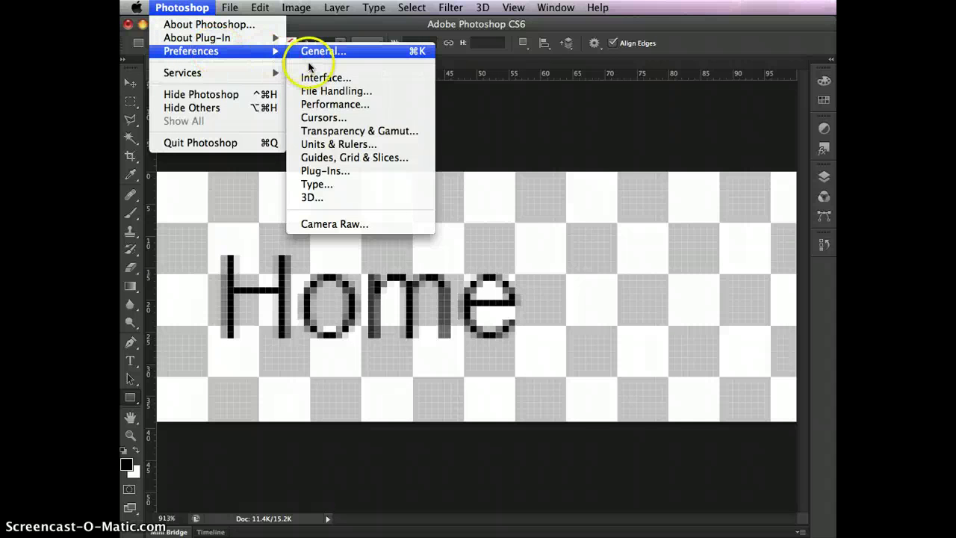
left_click(338, 157)
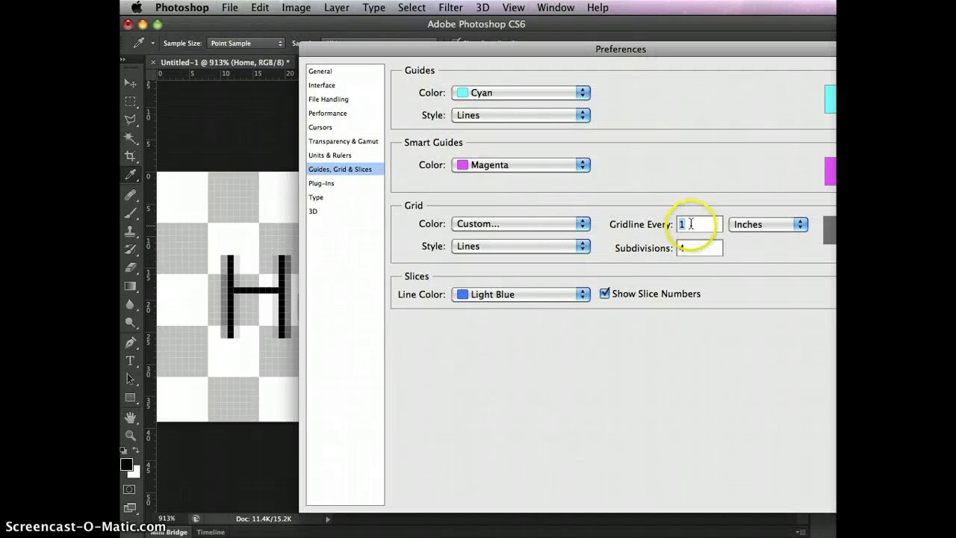
left_click(675, 224)
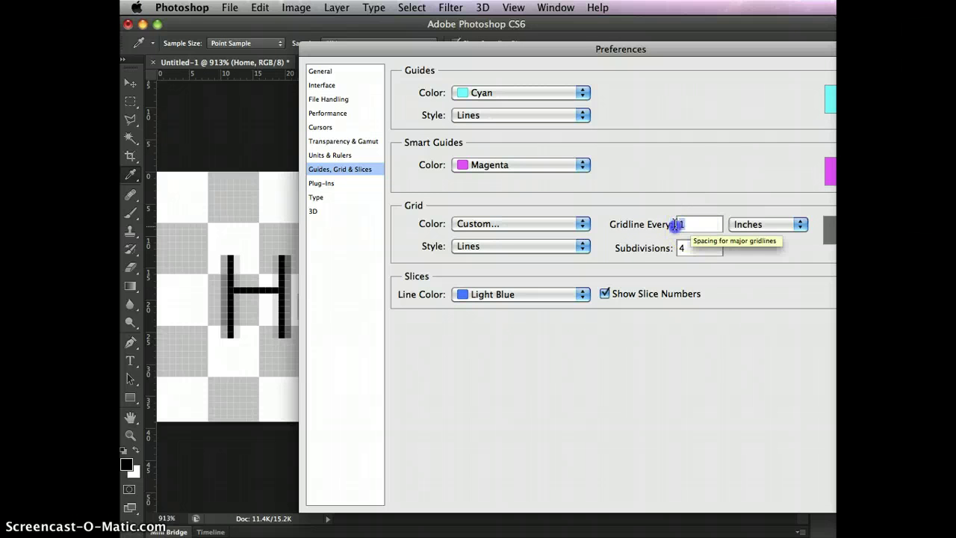
type("3")
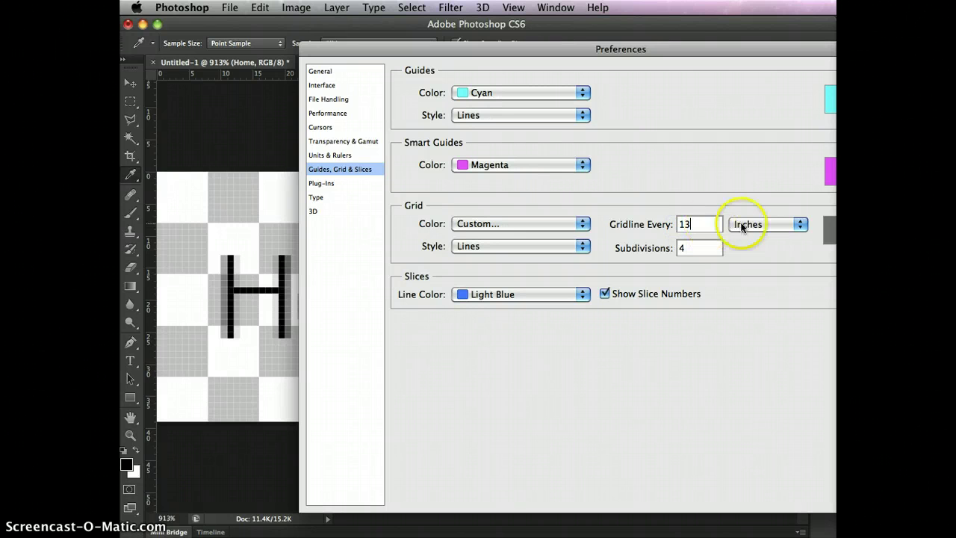
left_click(799, 225)
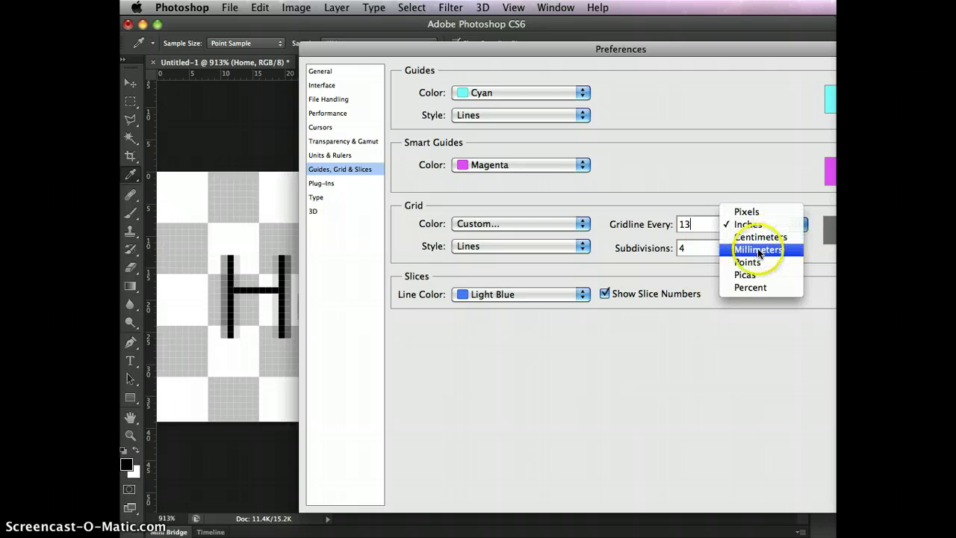
left_click(757, 213)
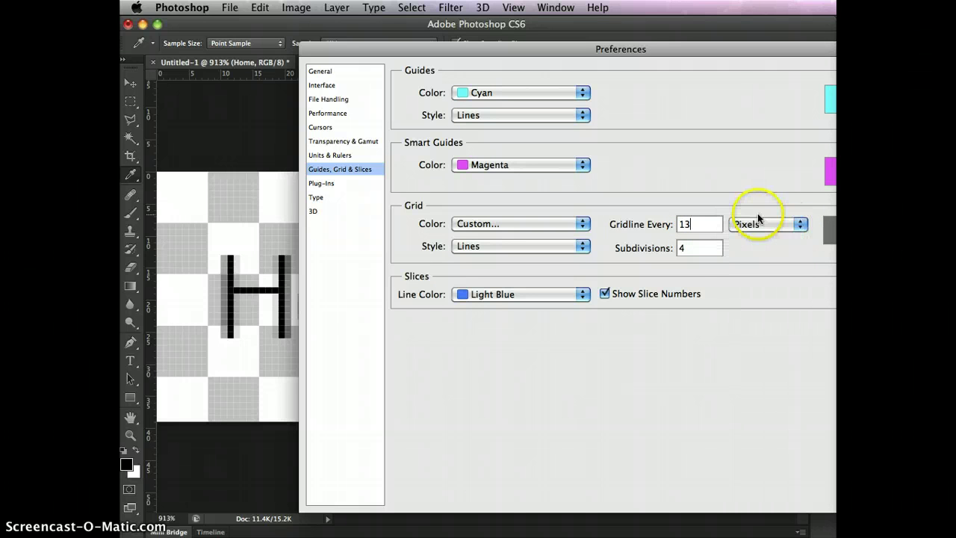
double_click(699, 247)
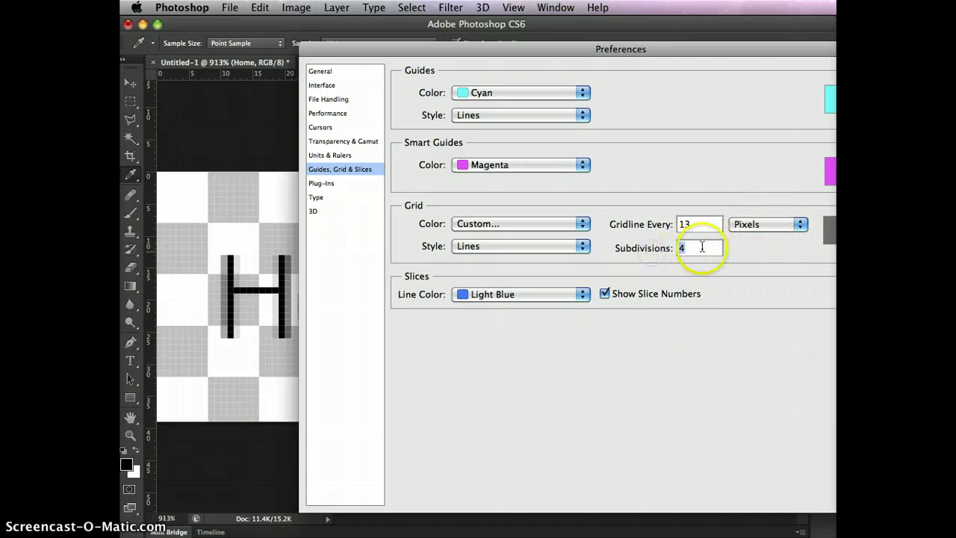
left_click(693, 224)
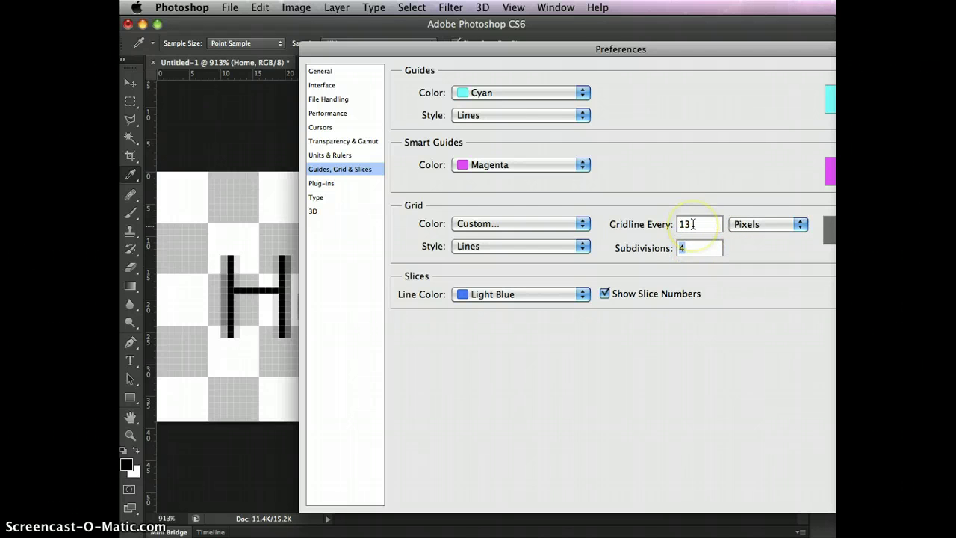
left_click(684, 247)
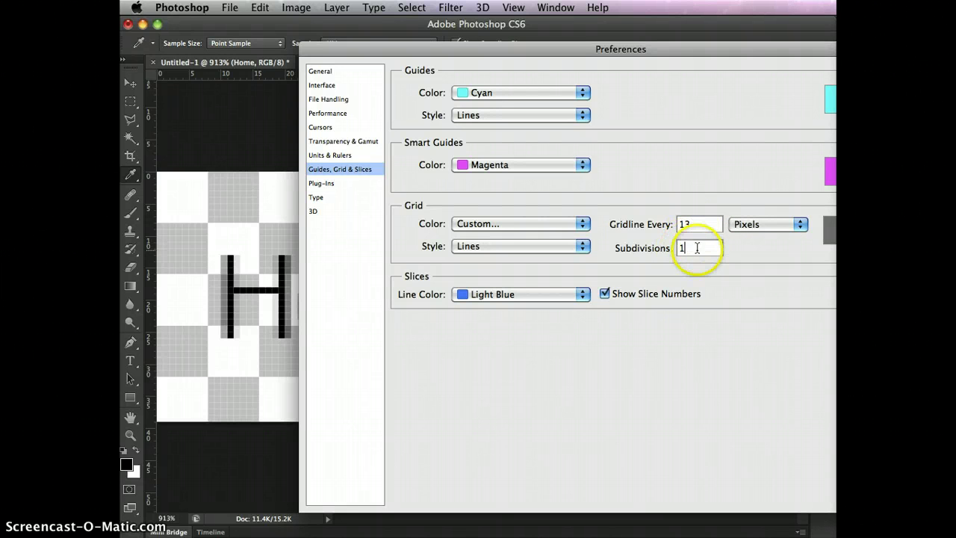
left_click(765, 163)
key("Return")
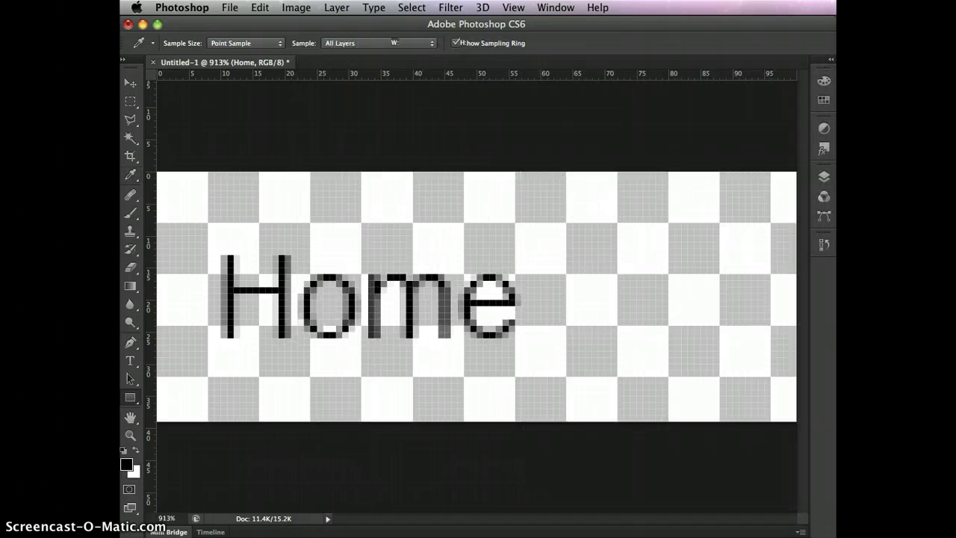
- Show the grid over the canvas
key("u")
left_click(511, 9)
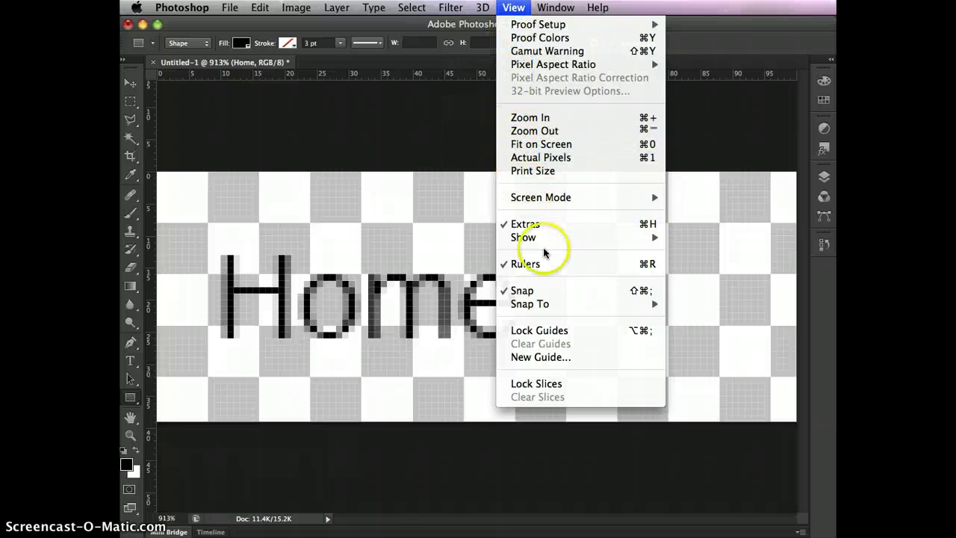
mouse_move(632, 237)
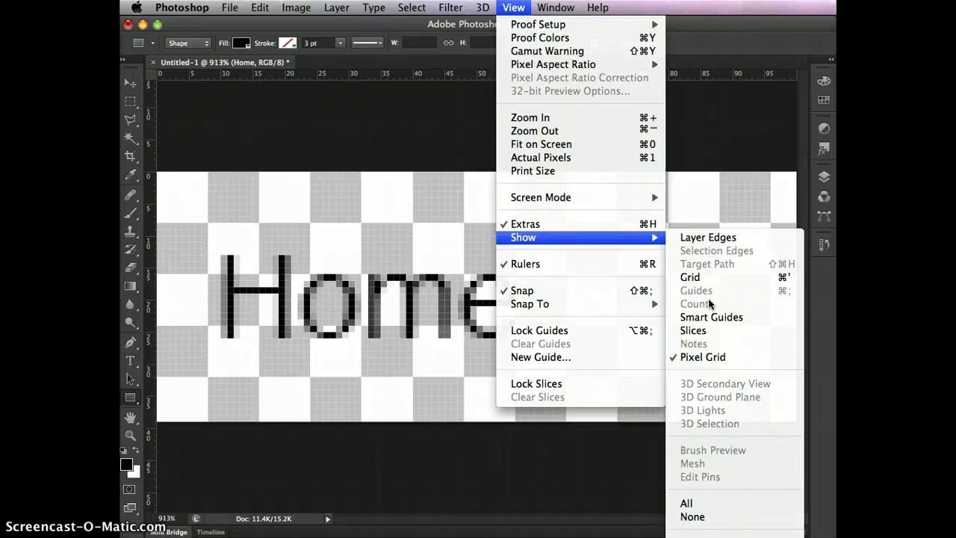
left_click(710, 278)
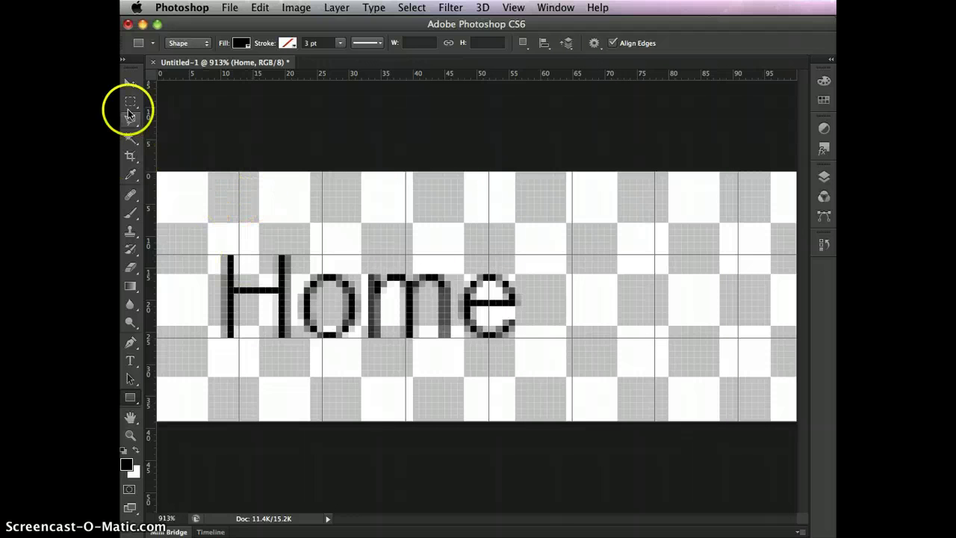
- Move the Home text slightly right so the H's left stem lines up with the first vertical gridline
left_click(130, 83)
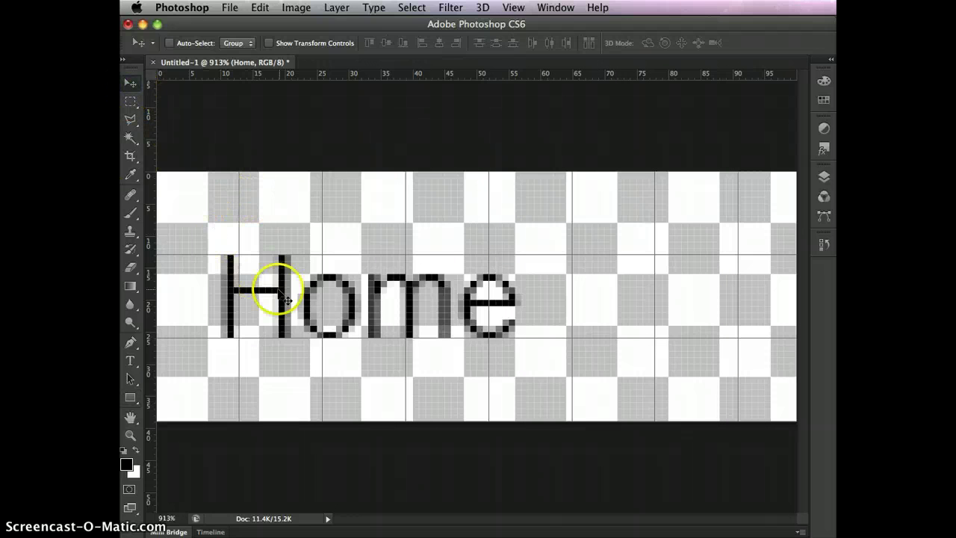
left_click_drag(286, 299, 252, 299)
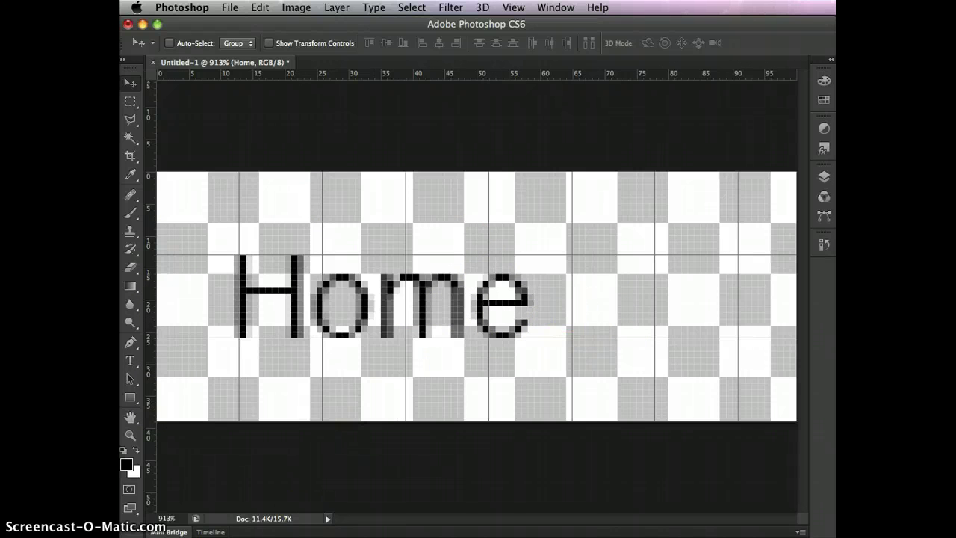
- Switch to the browser to examine the spacing of the sample navigation buttons, and return to Photoshop
key("super+Tab")
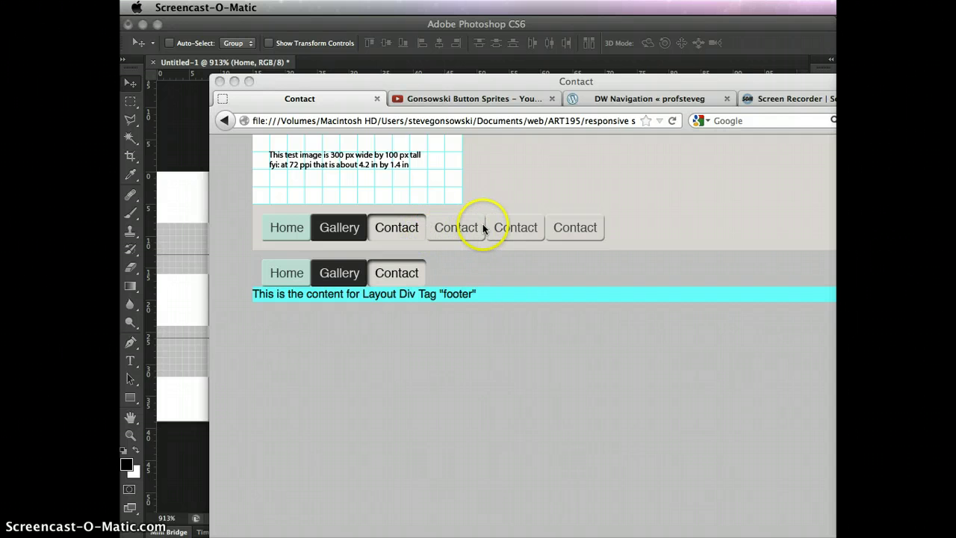
left_click(188, 457)
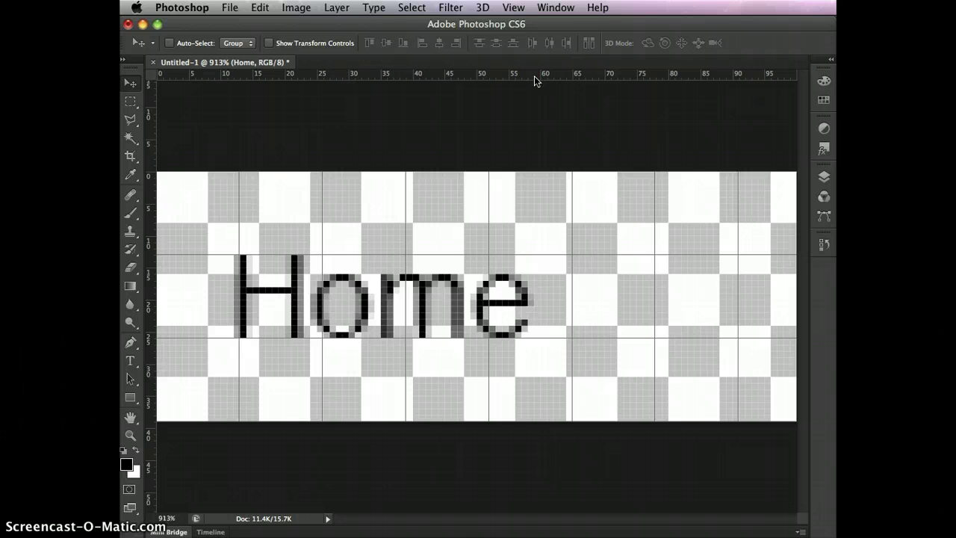
- Hide the rulers and show them again
key("super+r")
key("super+r")
key("super+r")
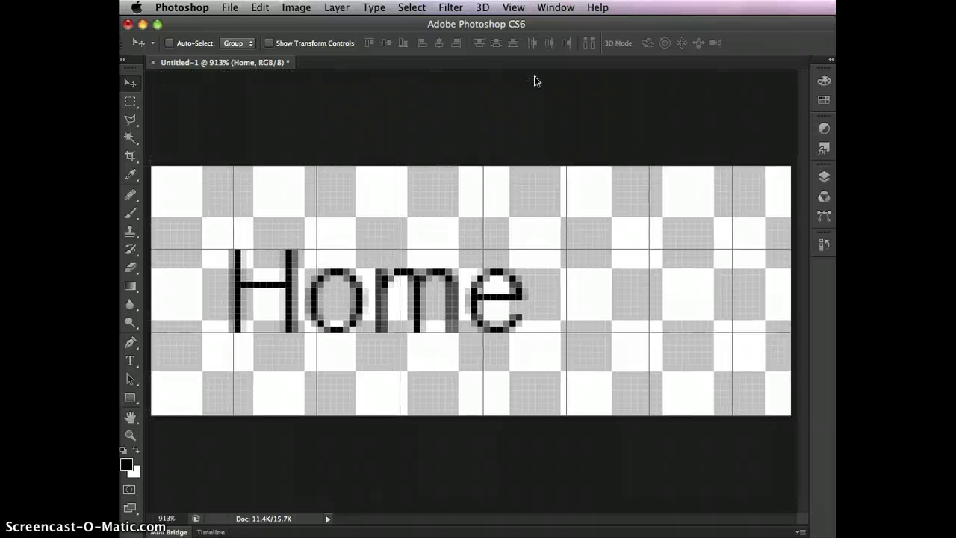
key("super+r")
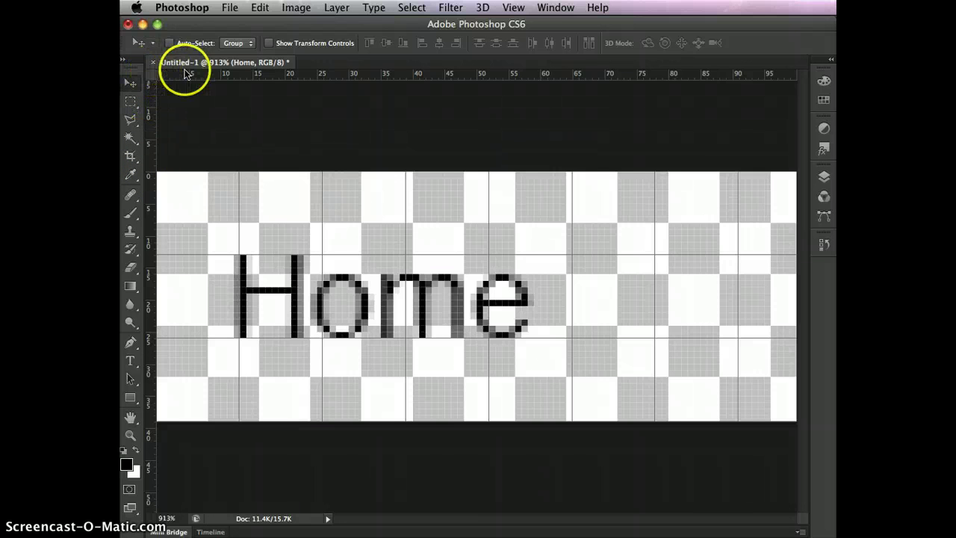
- Place the ruler origin near the right edge of the letter e in the Home text
left_click(151, 76)
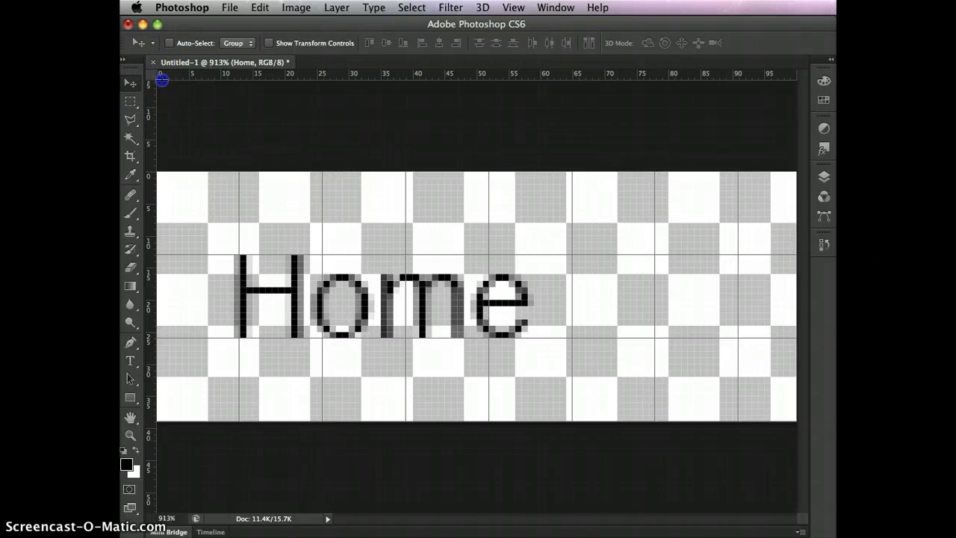
left_click_drag(162, 79, 525, 301)
mouse_move(525, 300)
left_mouse_down()
mouse_move(226, 307)
mouse_move(240, 297)
mouse_move(540, 291)
mouse_move(521, 288)
left_mouse_up()
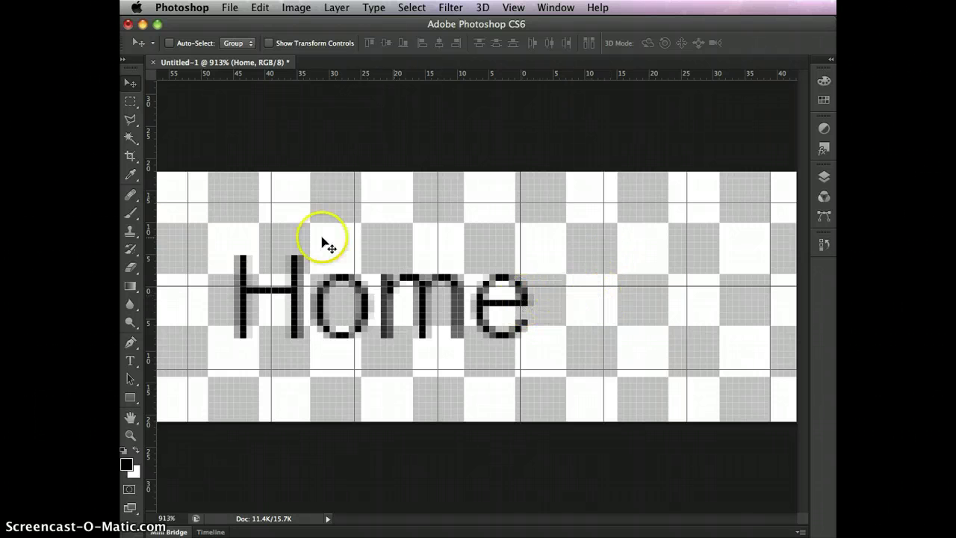
- Add a vertical guide about 15 px to the right of the ruler origin, beyond the letter e
left_click(150, 273)
left_click_drag(645, 263, 605, 266)
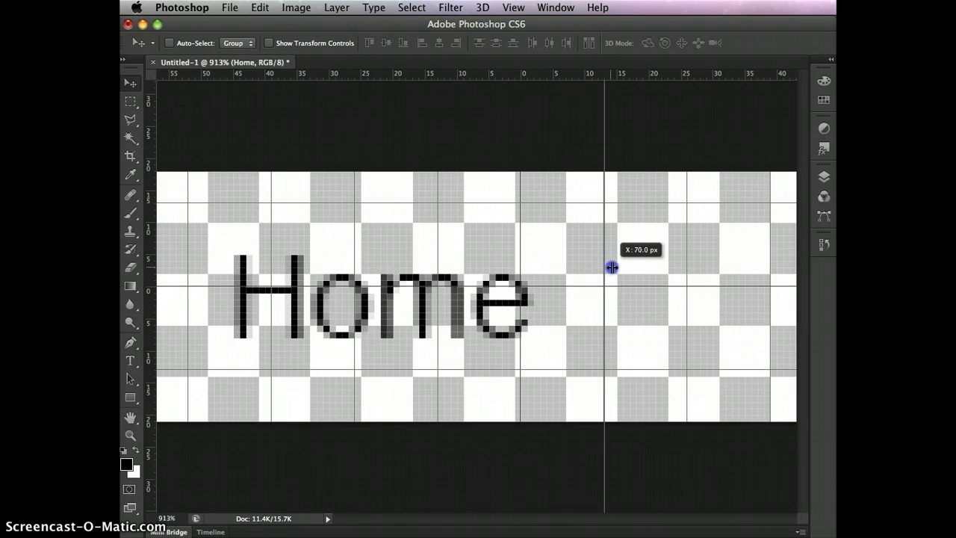
left_click_drag(616, 267, 619, 267)
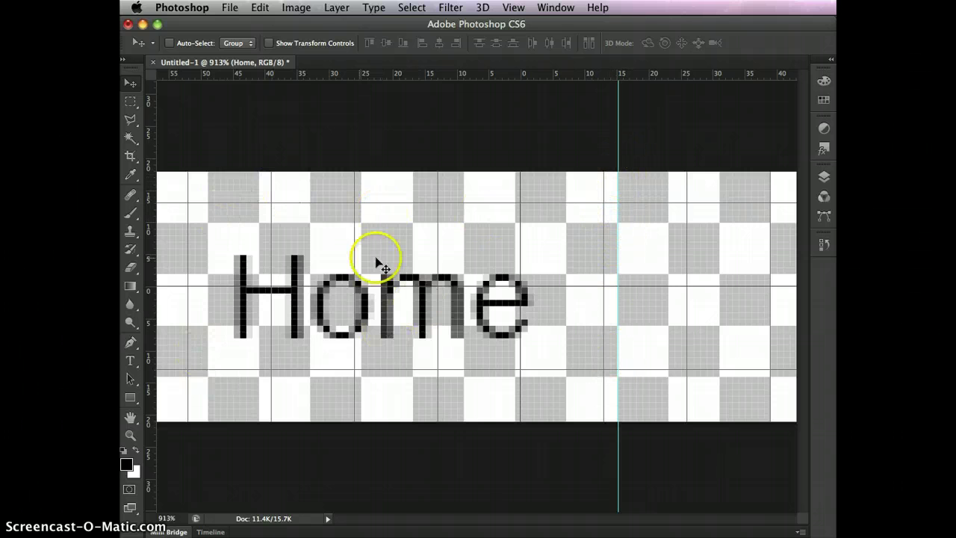
- Reset the ruler origin to the canvas's upper-left corner
left_click(130, 419)
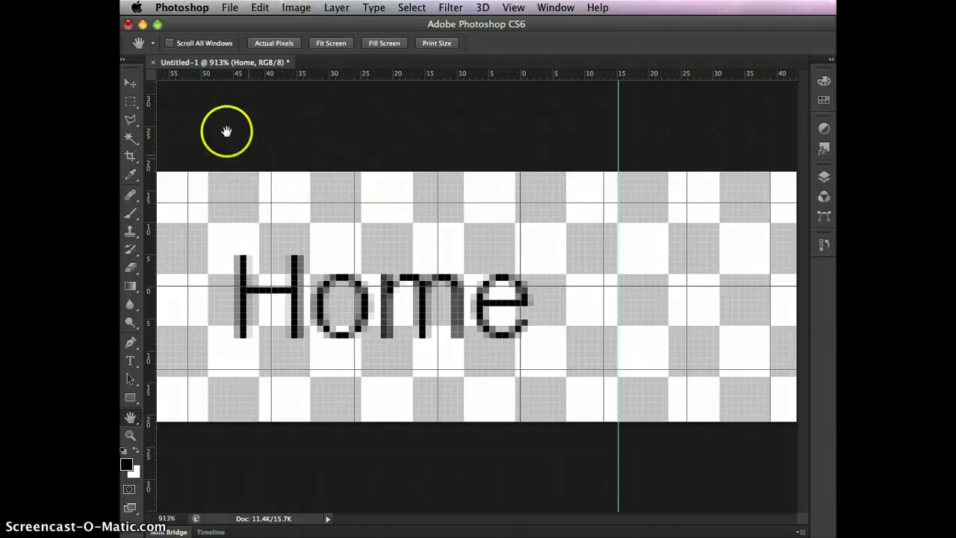
double_click(151, 75)
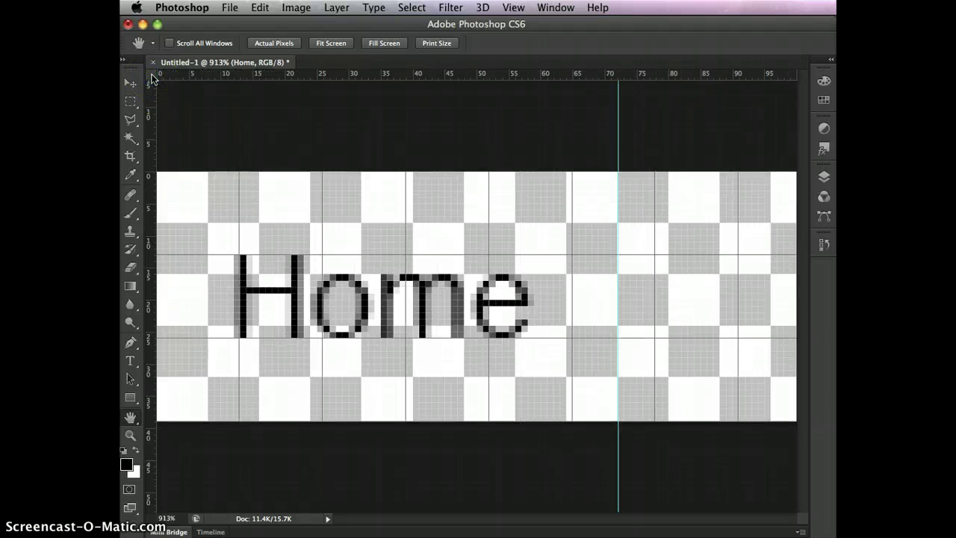
left_click_drag(151, 75, 617, 151)
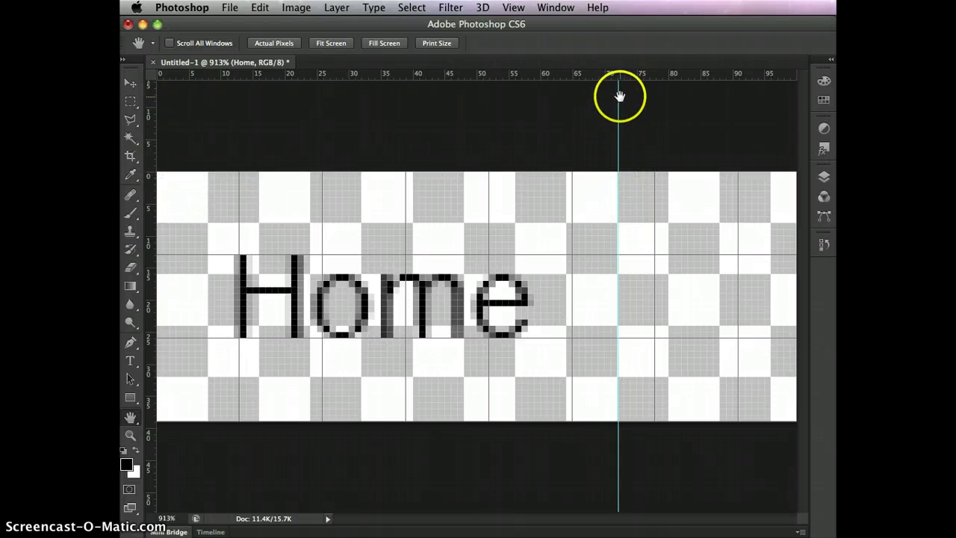
- Switch the ruler units to inches and back to pixels
left_click_drag(619, 96, 526, 77)
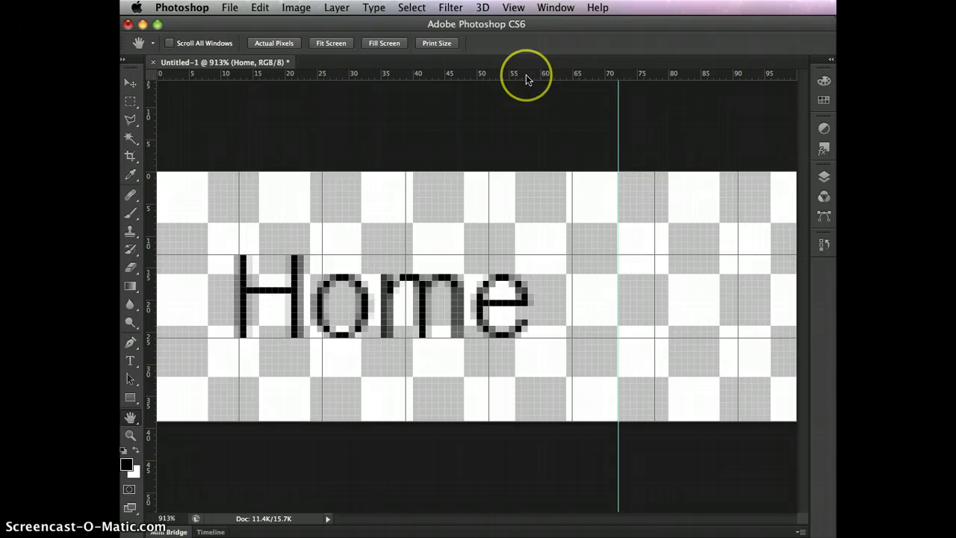
right_click(525, 73)
left_click(555, 92)
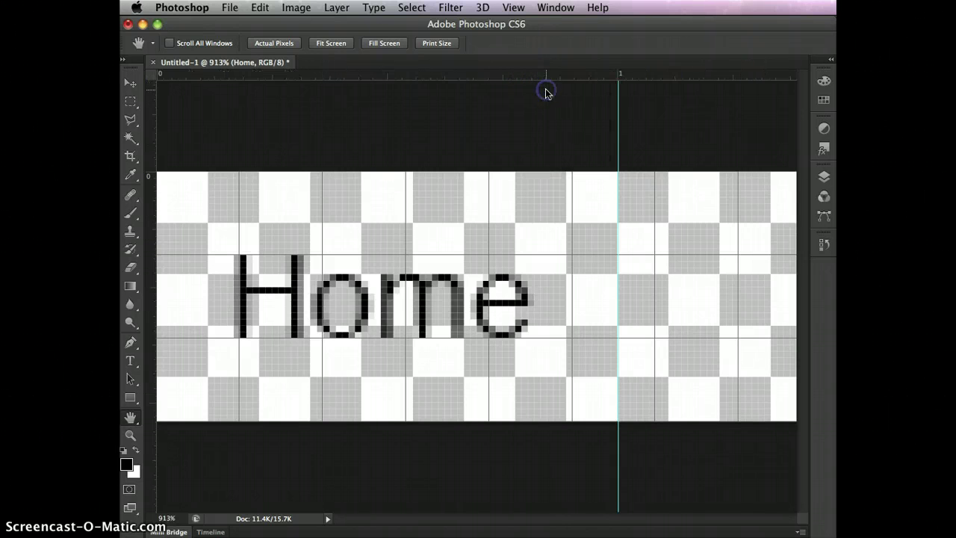
left_click_drag(521, 81, 520, 74)
right_click(523, 76)
left_click(540, 82)
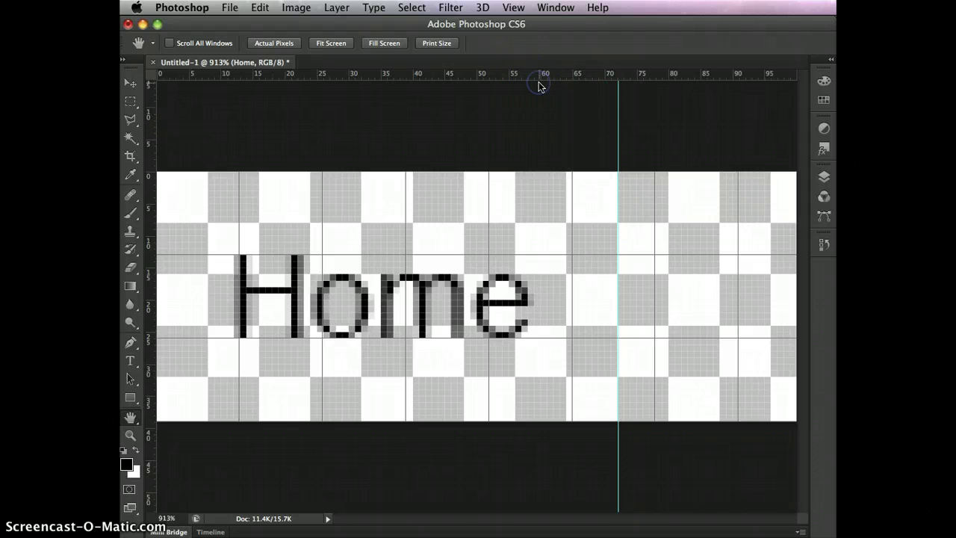
mouse_move(605, 161)
left_mouse_down()
mouse_move(617, 111)
mouse_move(610, 92)
mouse_move(637, 93)
mouse_move(621, 96)
left_mouse_up()
mouse_move(440, 352)
left_mouse_down()
mouse_move(249, 495)
mouse_move(325, 341)
mouse_move(300, 333)
left_mouse_up()
left_click(534, 308)
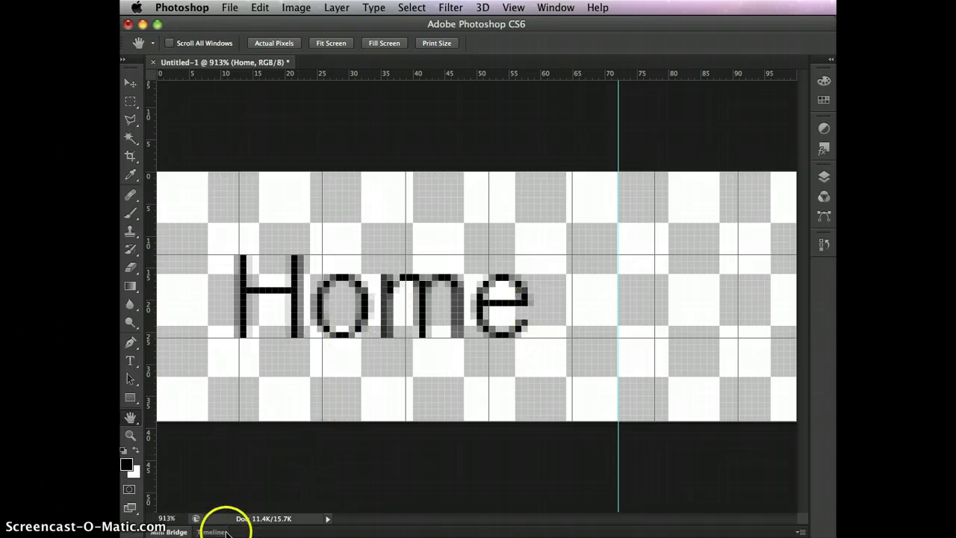
- Widen the canvas to 216 pixels, anchored at the middle of its left edge, and fit the whole canvas in view
left_click(296, 8)
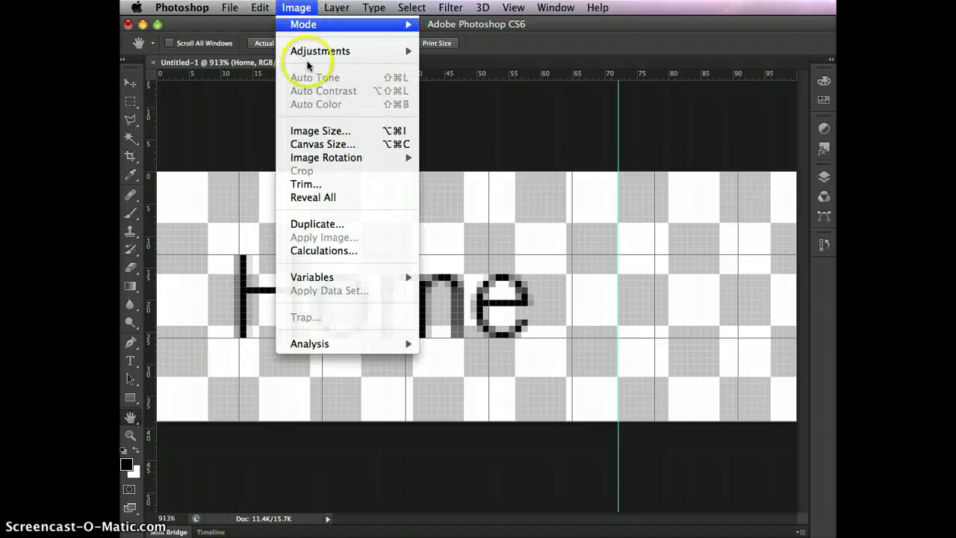
left_click(310, 145)
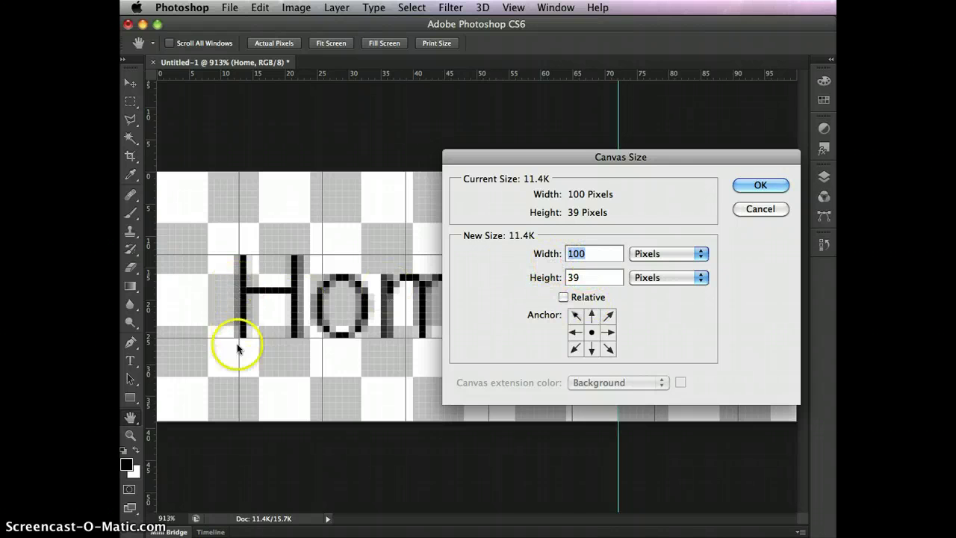
left_click(576, 333)
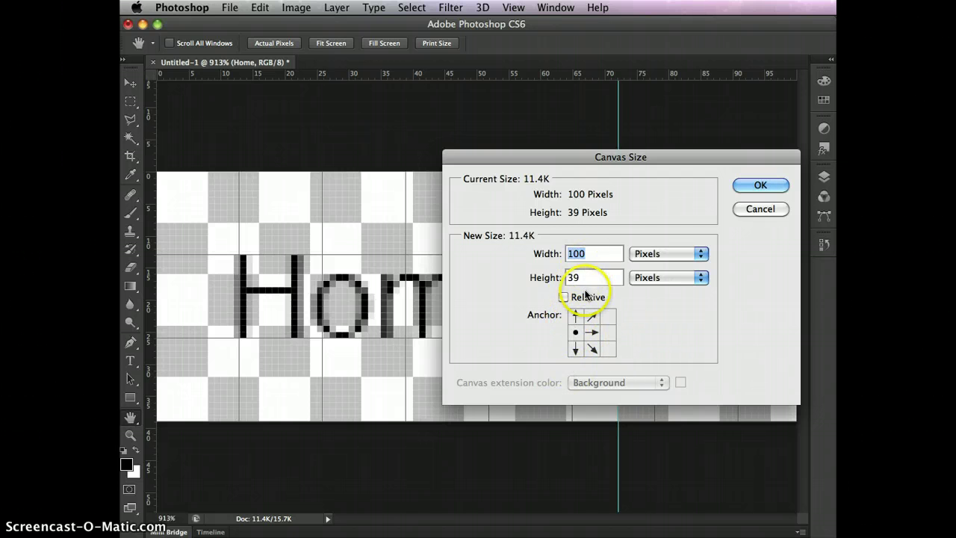
left_click(601, 254)
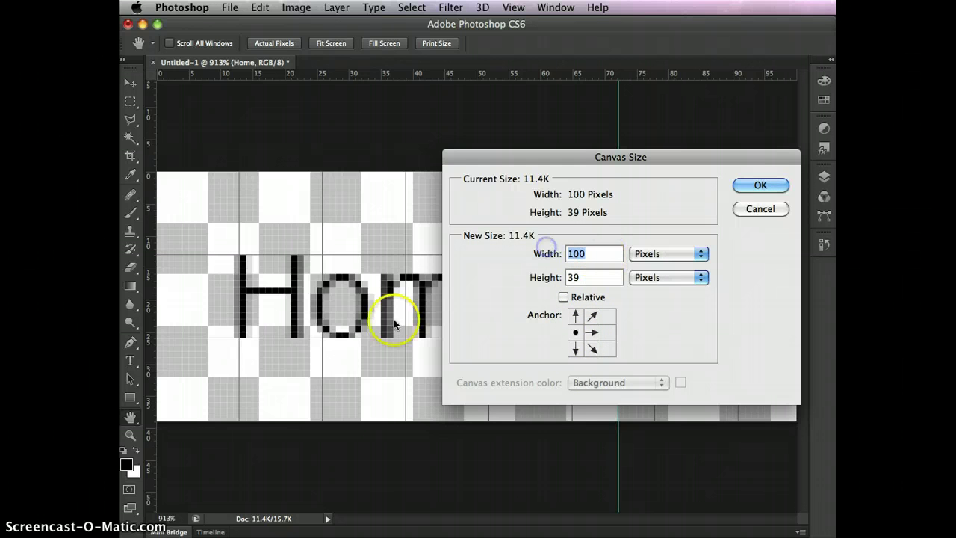
left_click(262, 426)
type("216")
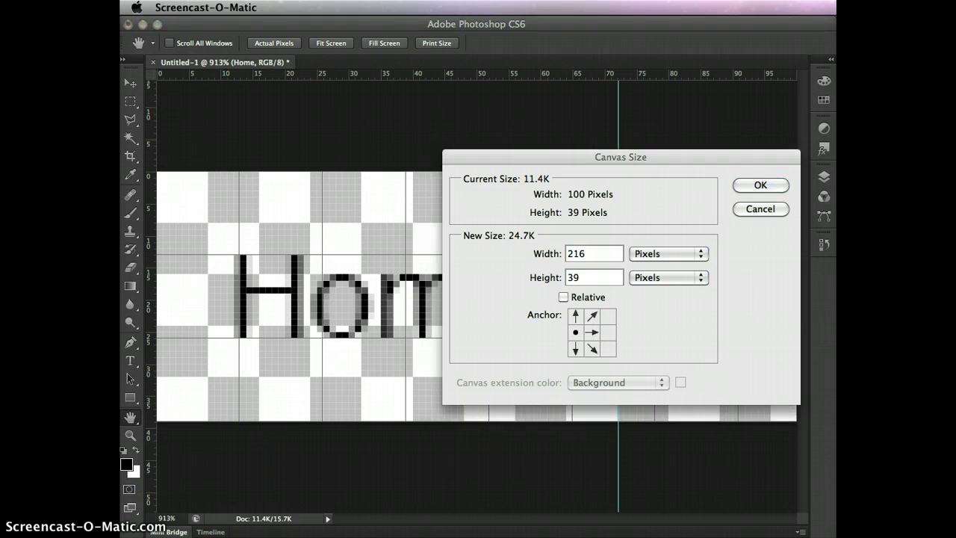
left_click(762, 185)
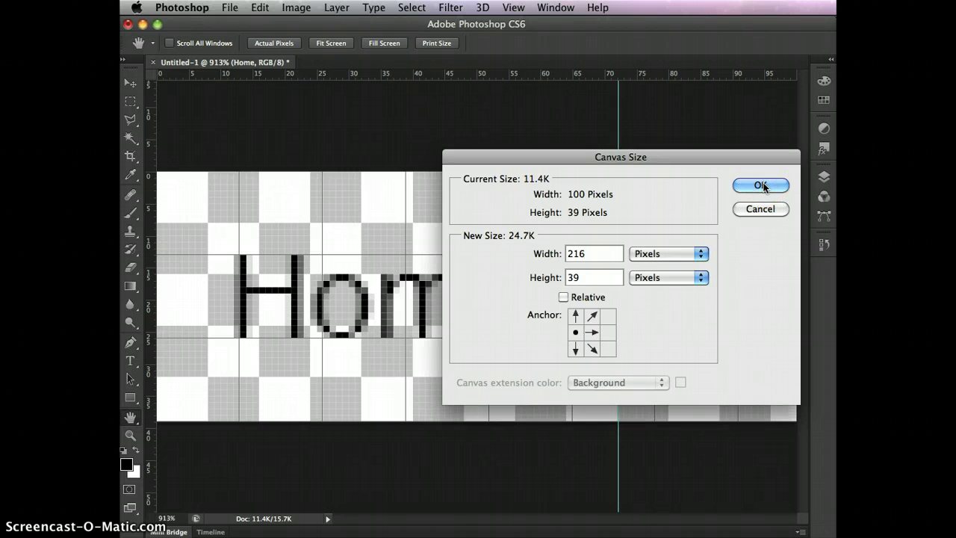
left_click(761, 185)
scroll(761, 185, "right", 10)
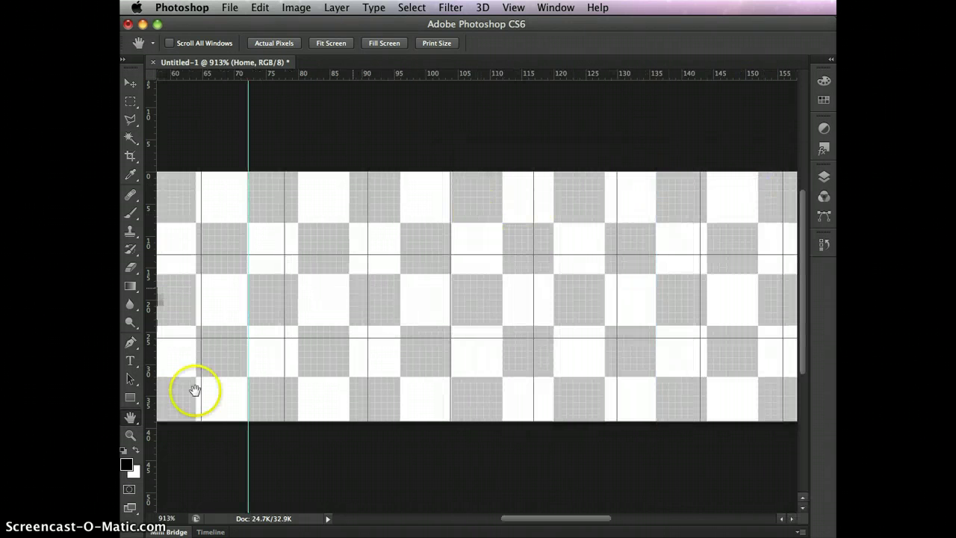
double_click(131, 418)
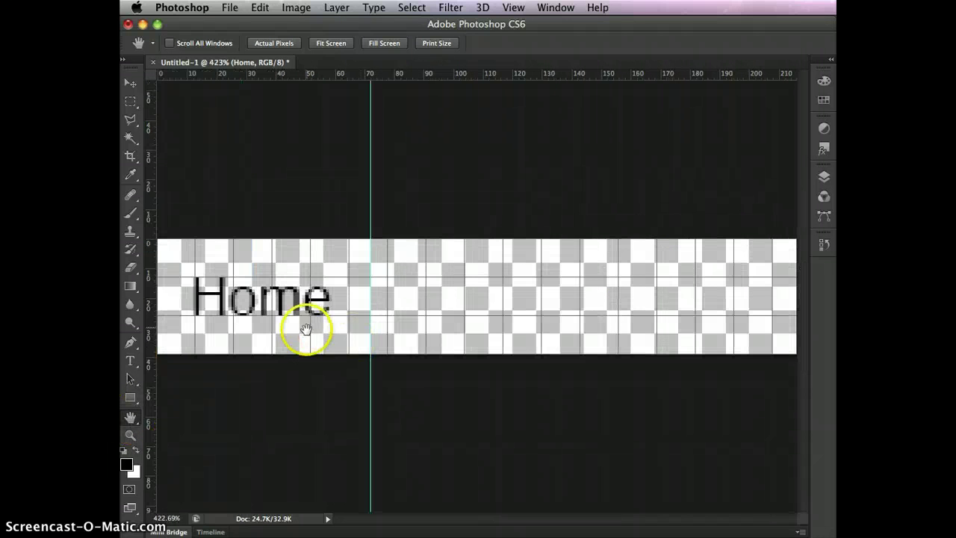
left_click(366, 272)
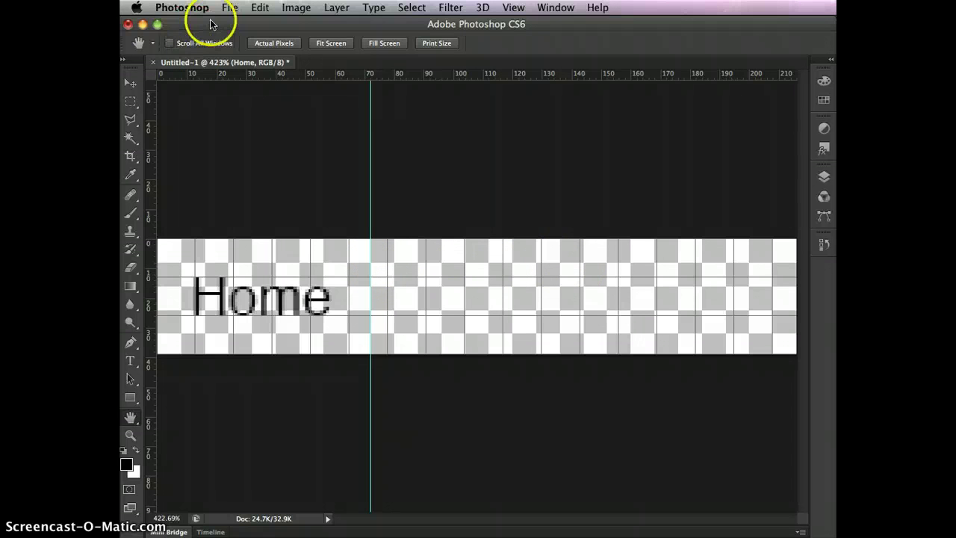
- Set the grid to one gridline every 72 pixels and hide the guides
left_click(186, 9)
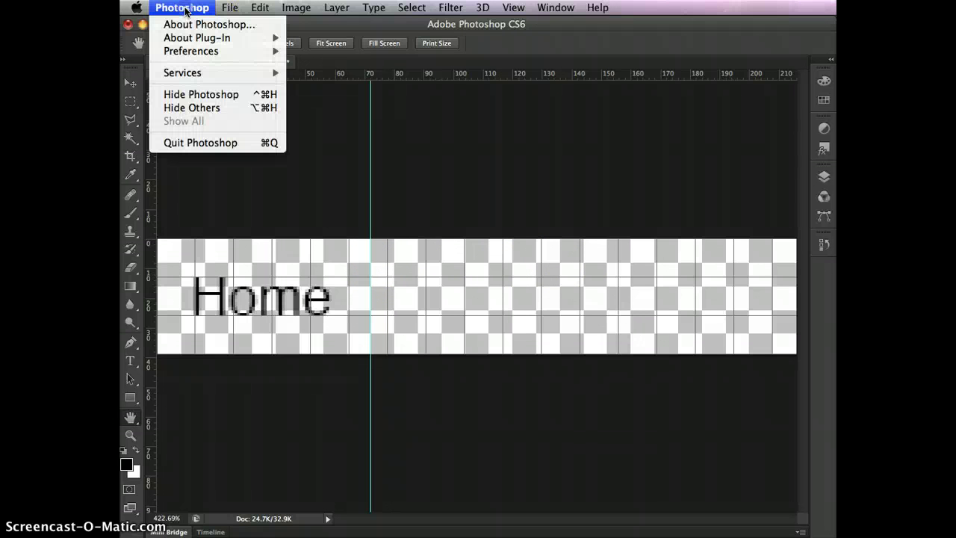
left_click(195, 51)
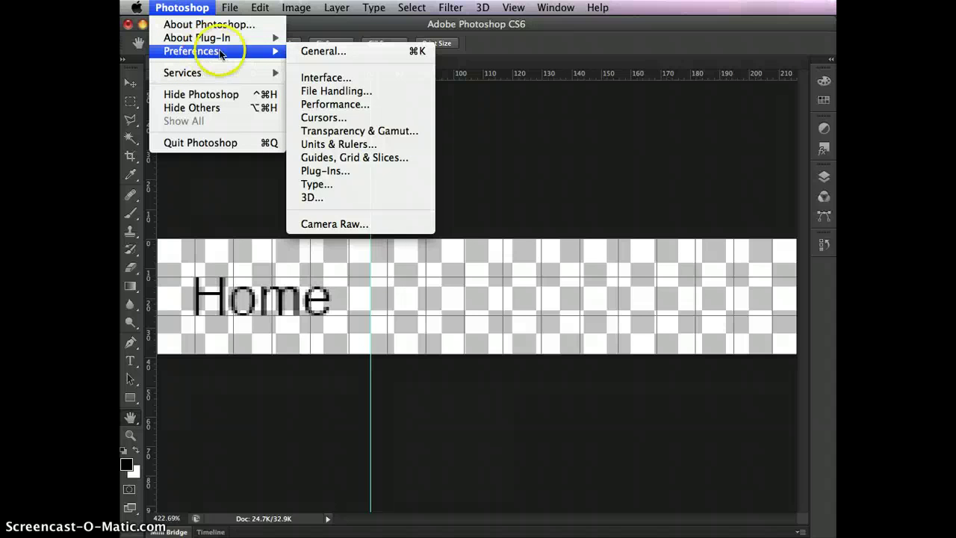
left_click(342, 158)
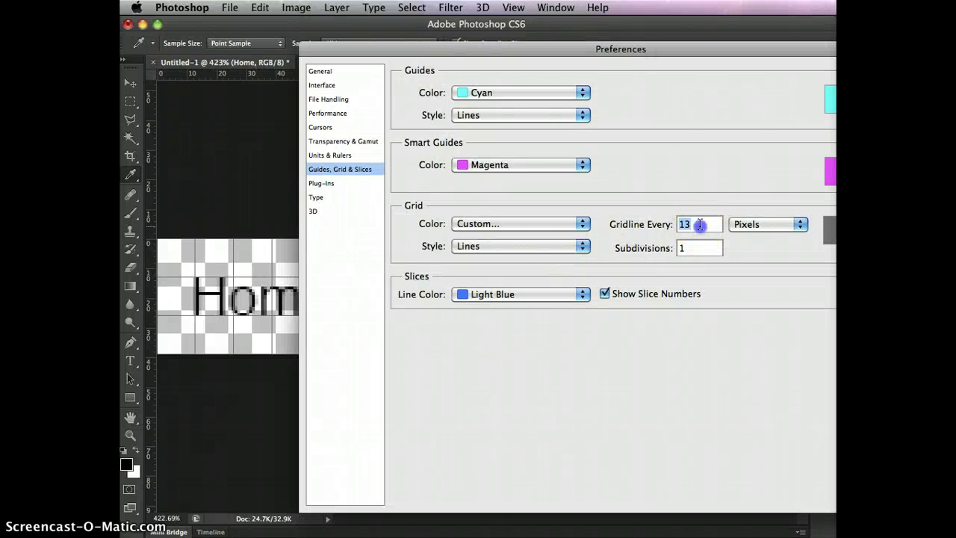
type("72")
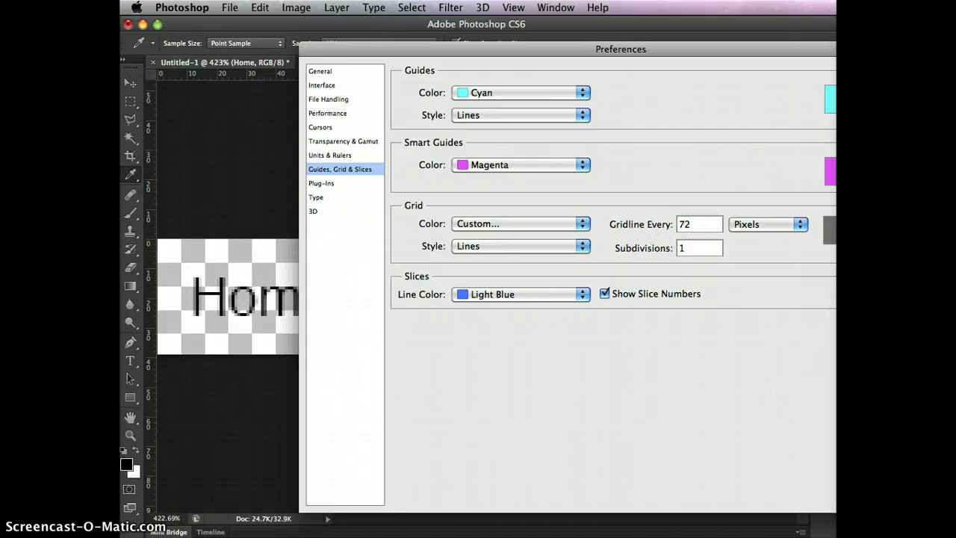
key("Return")
key("h")
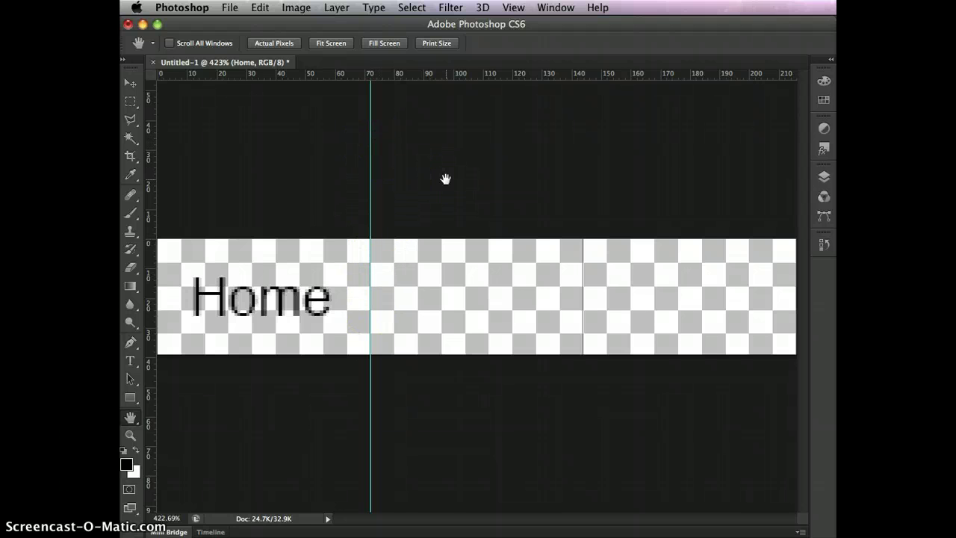
key("super+semicolon")
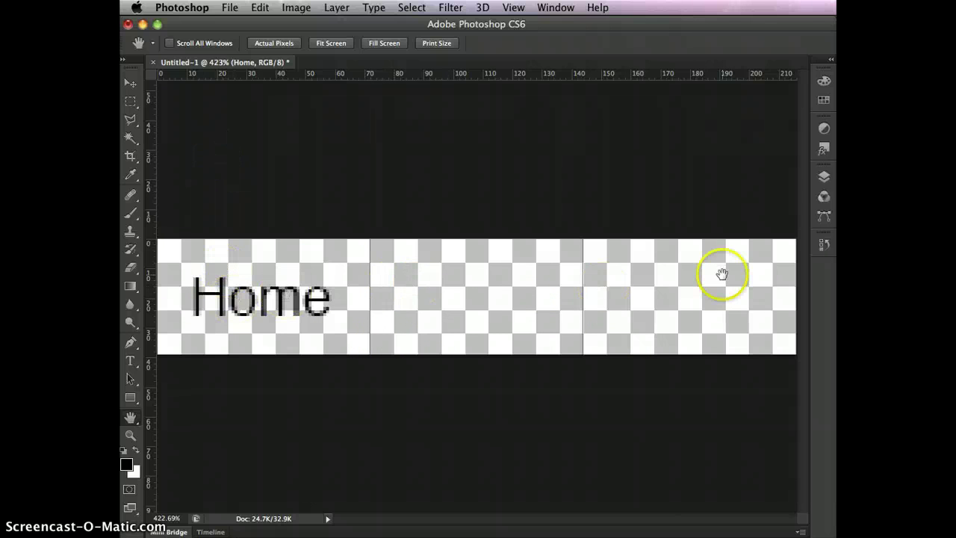
- Show the document's layers and duplicate the Home text layer twice
left_click(824, 178)
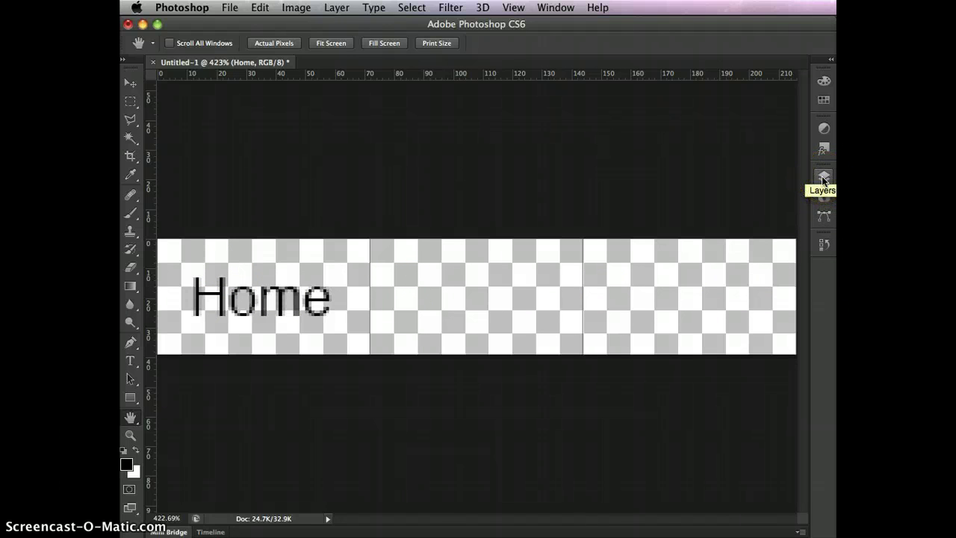
left_click(553, 9)
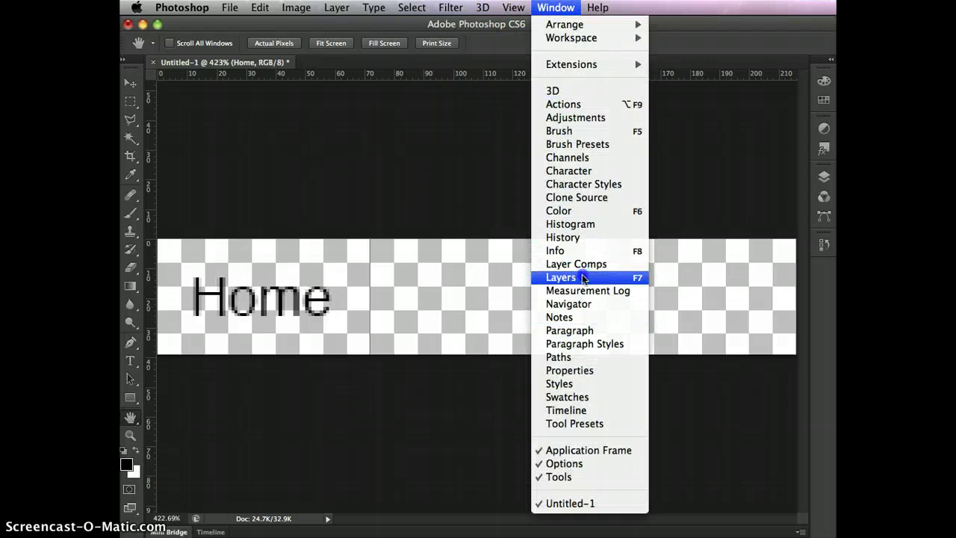
left_click(617, 268)
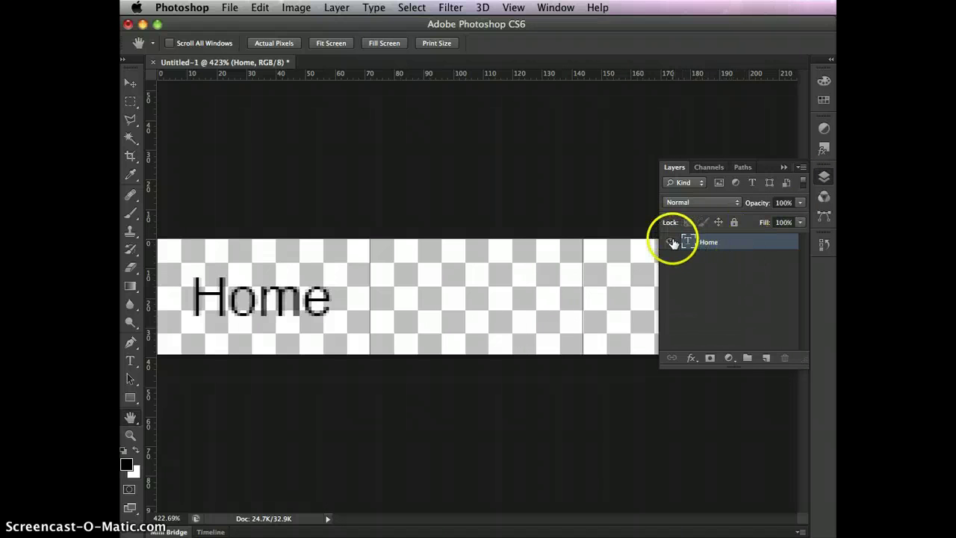
left_click(723, 249)
key("super+j")
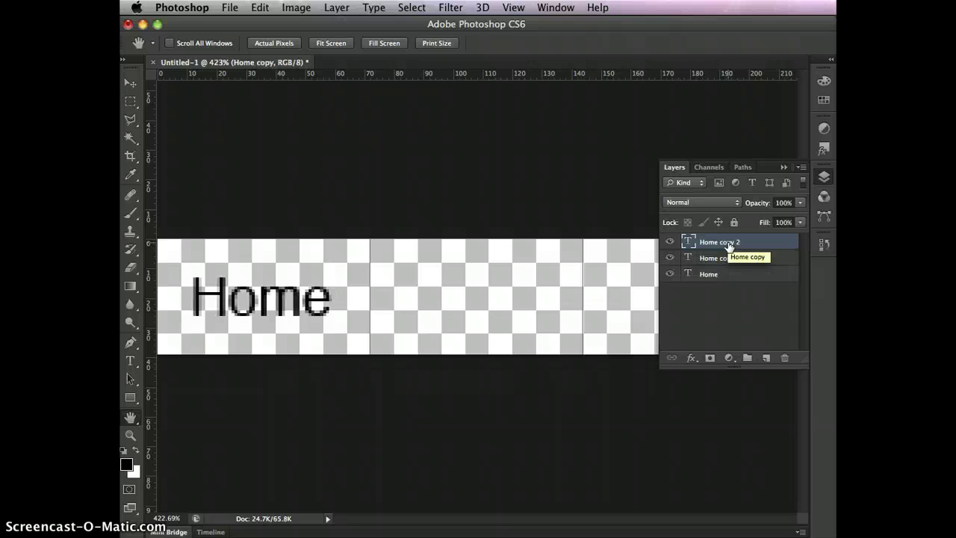
key("super+j")
left_click_drag(728, 247, 707, 275)
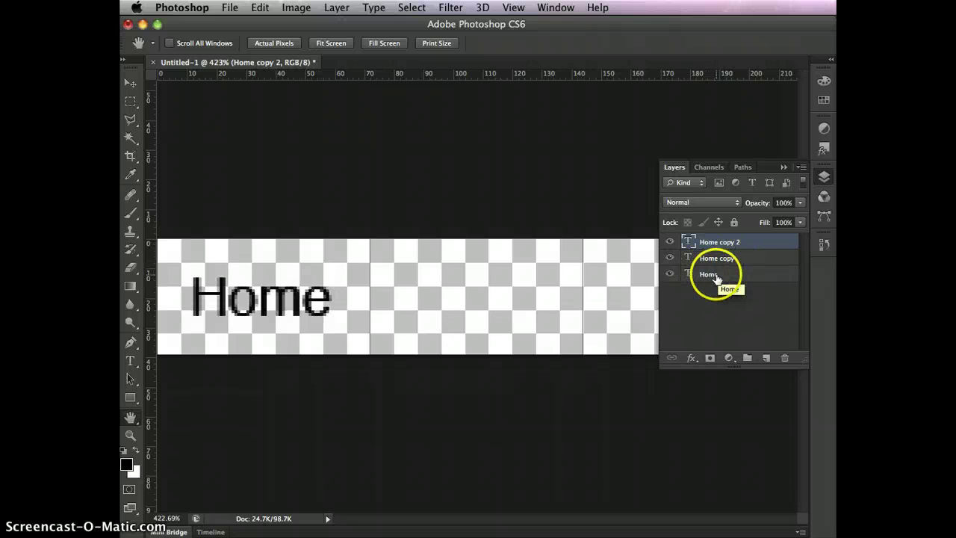
- Rename the three Home text layers, from the lowest upwards, as reg, hover and cur
left_click(709, 276)
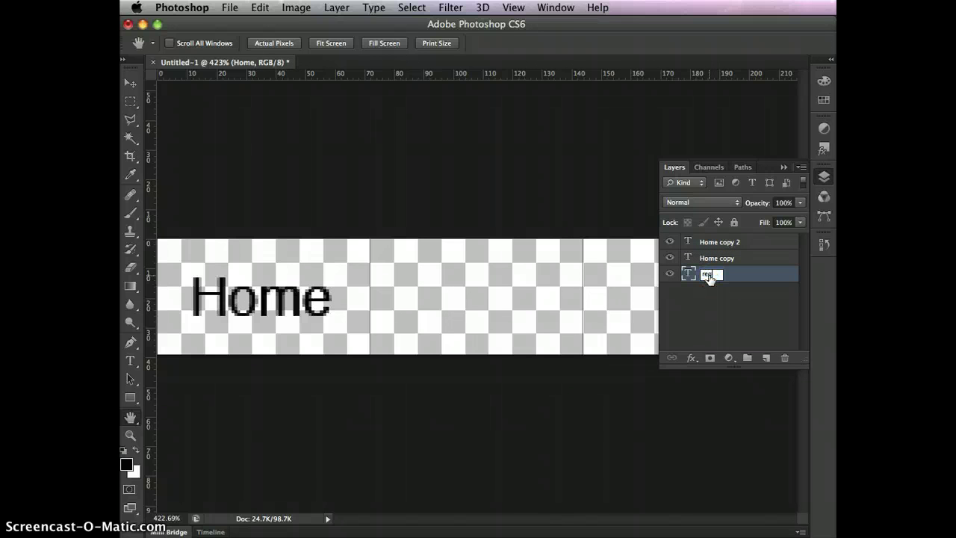
type("reg")
left_click(715, 261)
double_click(721, 258)
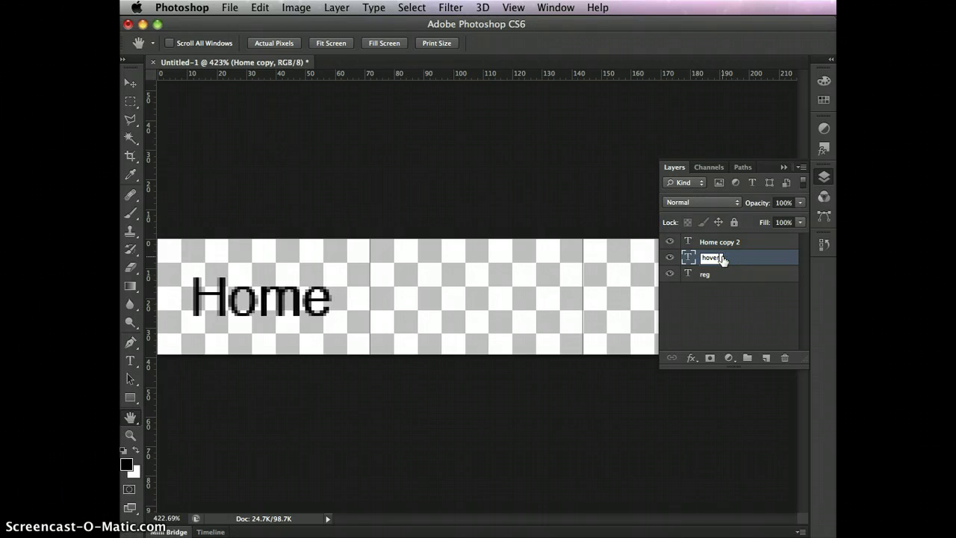
left_click(721, 242)
double_click(721, 242)
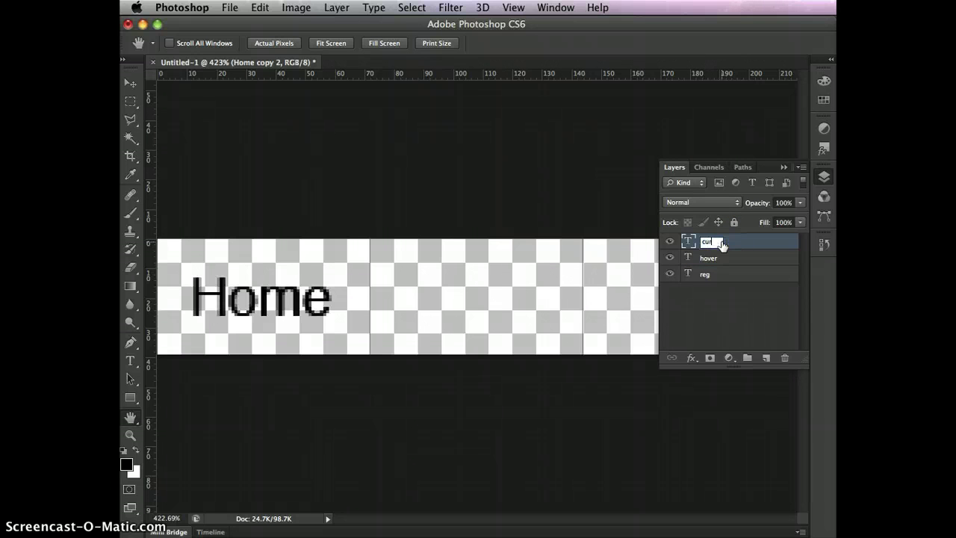
left_click(731, 314)
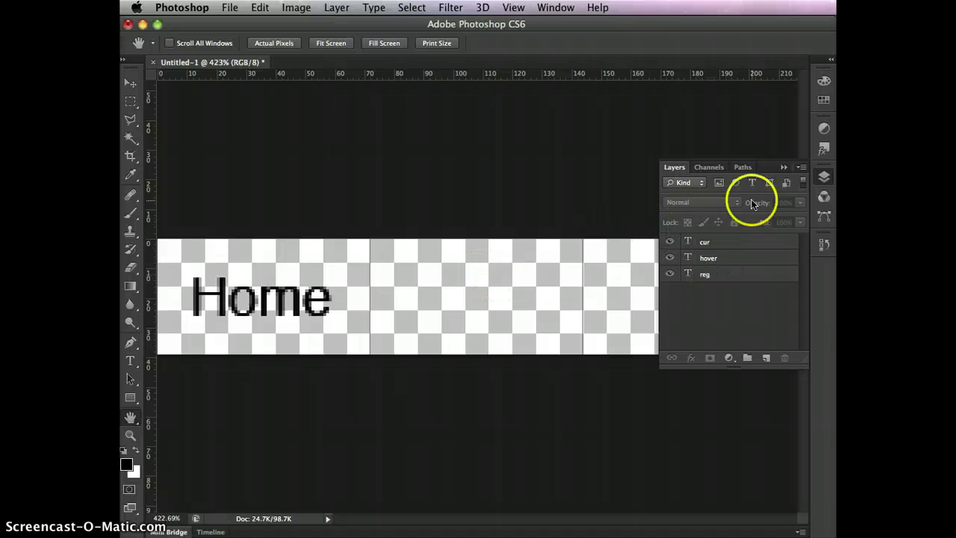
left_click(783, 168)
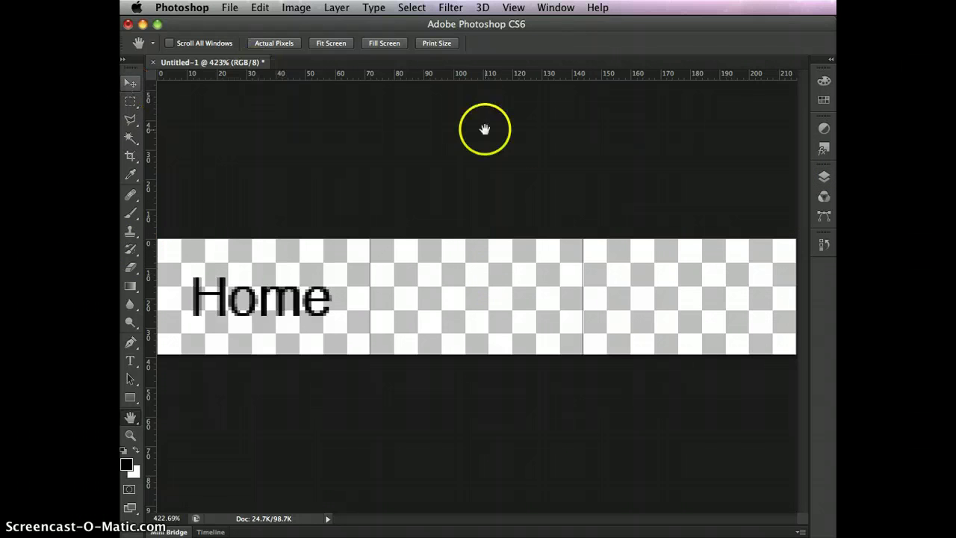
- Move the hover text layer 72 px to the right into the middle section, keeping its vertical position
left_click(824, 177)
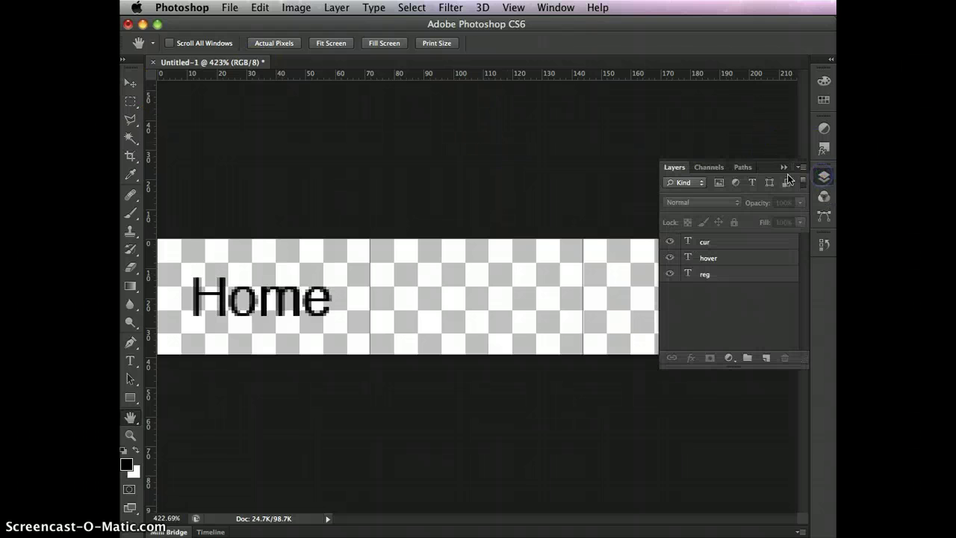
left_click(715, 260)
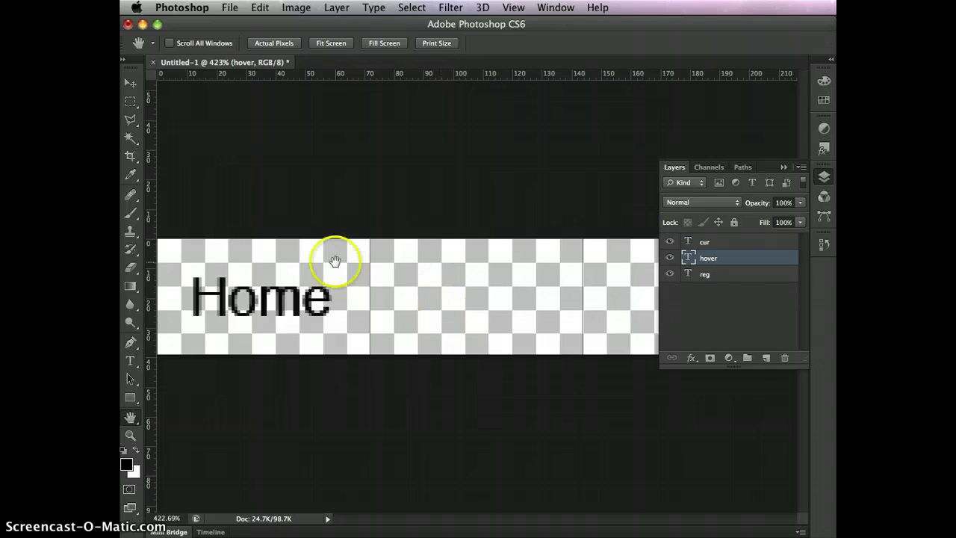
left_click(129, 83)
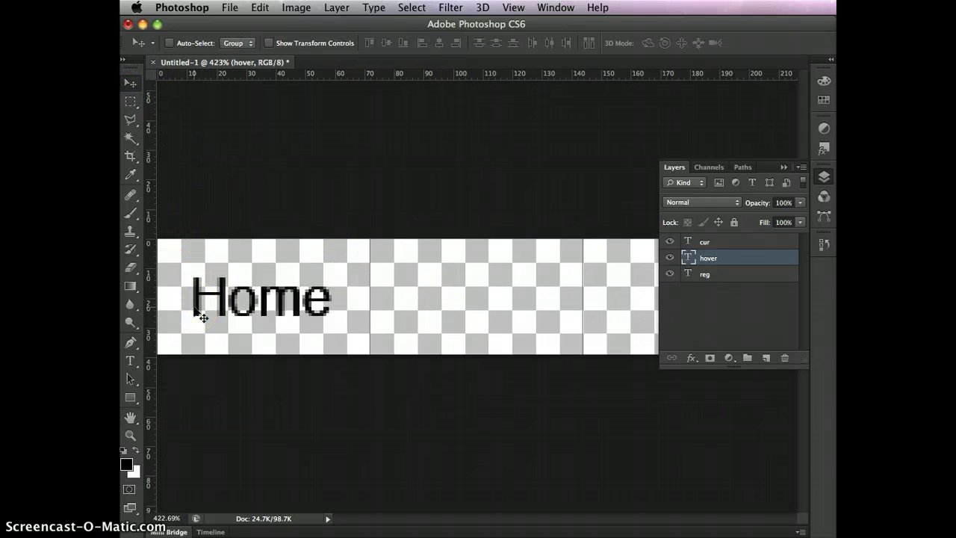
left_click(216, 305)
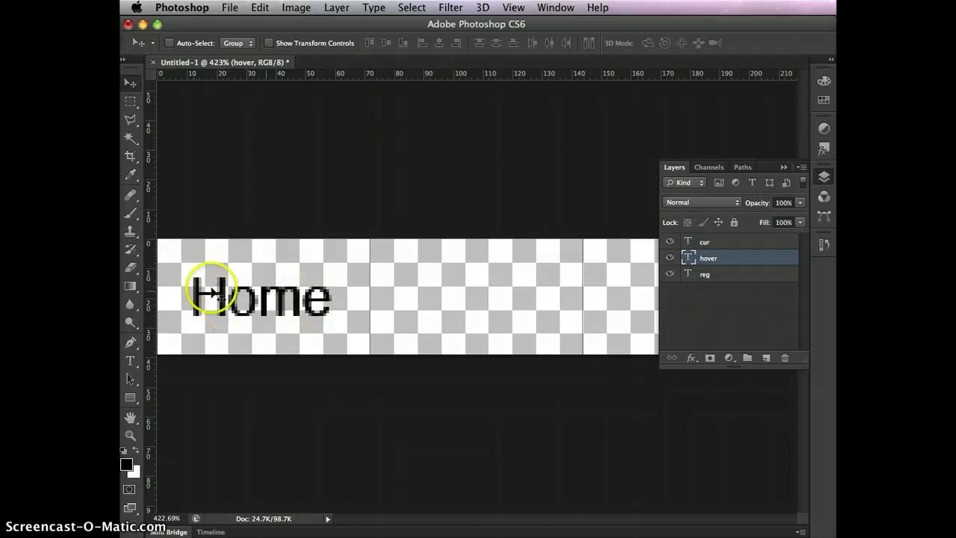
left_click_drag(235, 315, 203, 317)
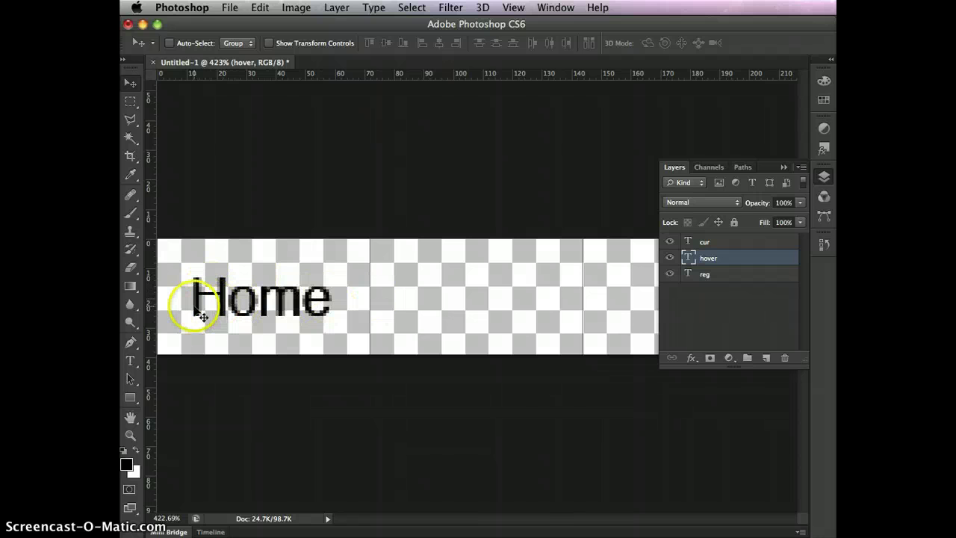
left_click(130, 83)
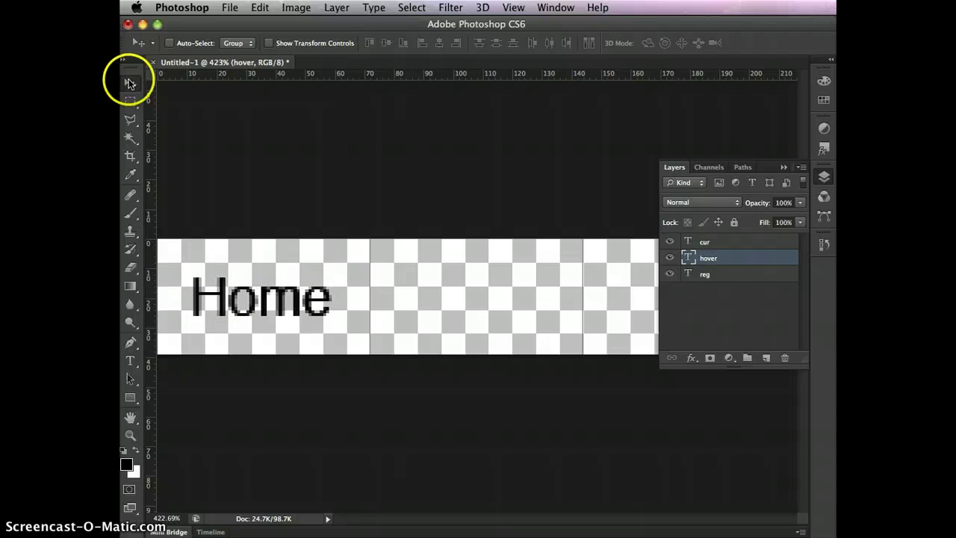
left_click(198, 297)
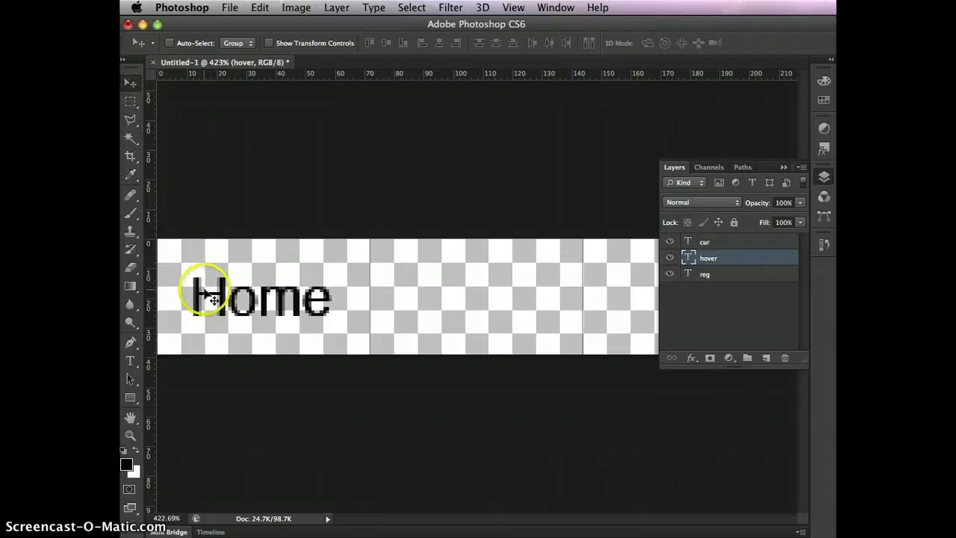
mouse_move(550, 263)
left_mouse_down()
mouse_move(241, 288)
mouse_move(288, 324)
mouse_move(278, 295)
left_mouse_up()
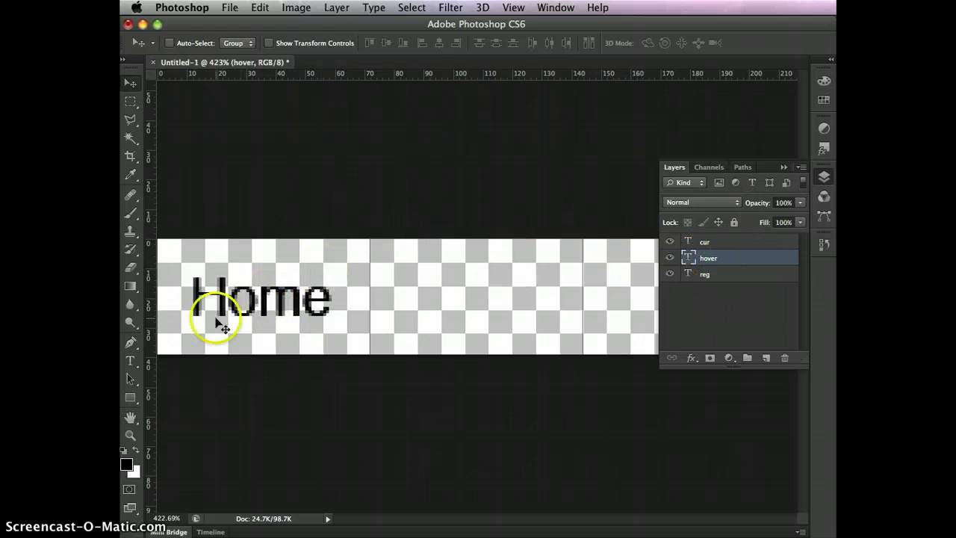
left_click_drag(201, 318, 404, 312)
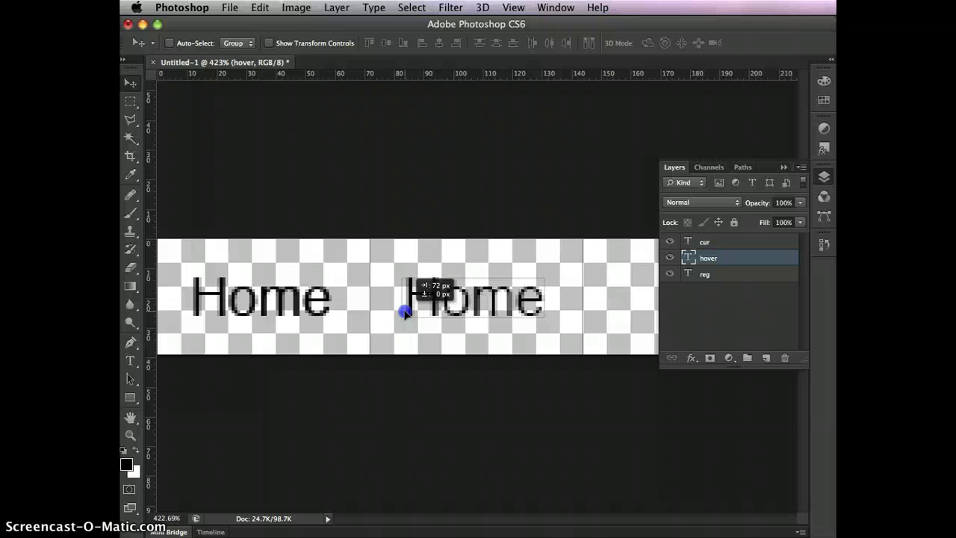
left_click_drag(404, 312, 405, 314)
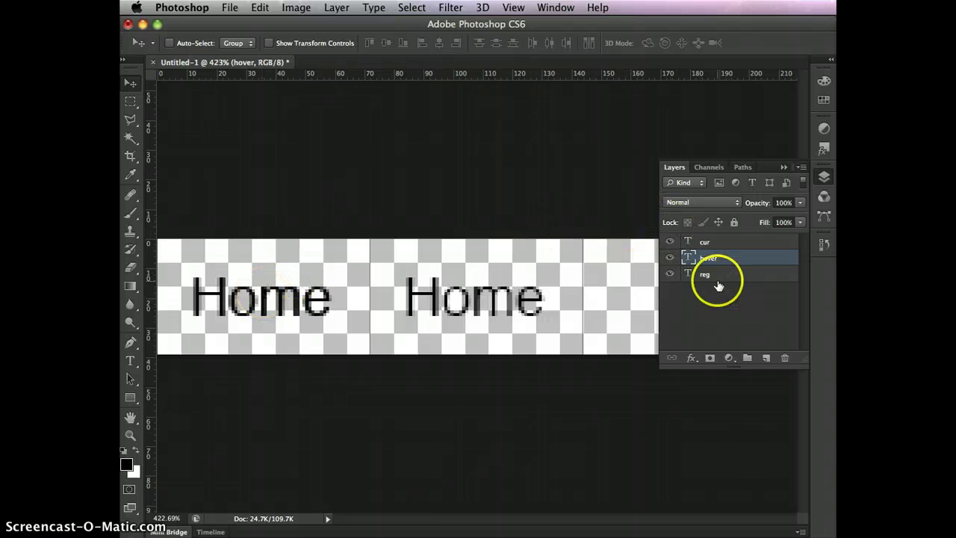
- Move the cur text layer horizontally into the third section, placed as the other Home texts are in theirs
left_click(727, 244)
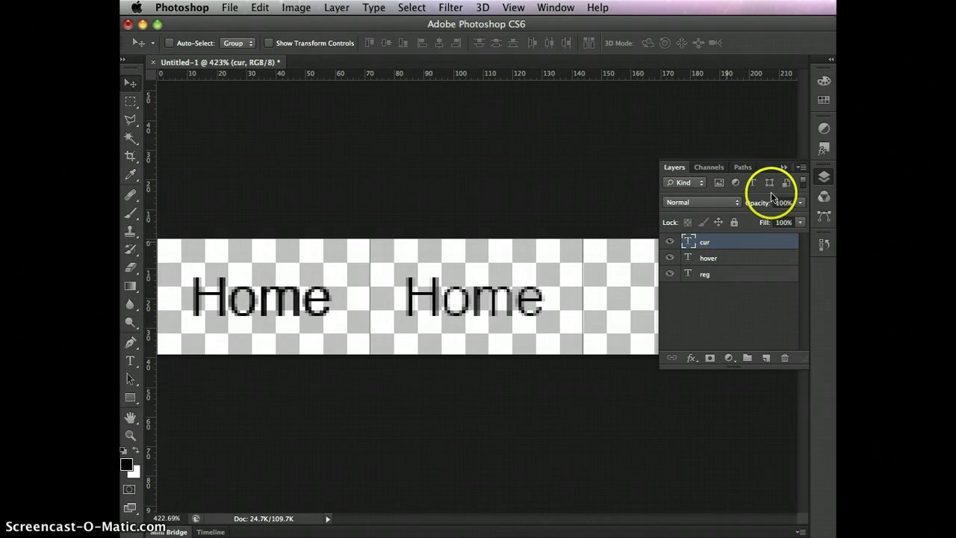
left_click(787, 167)
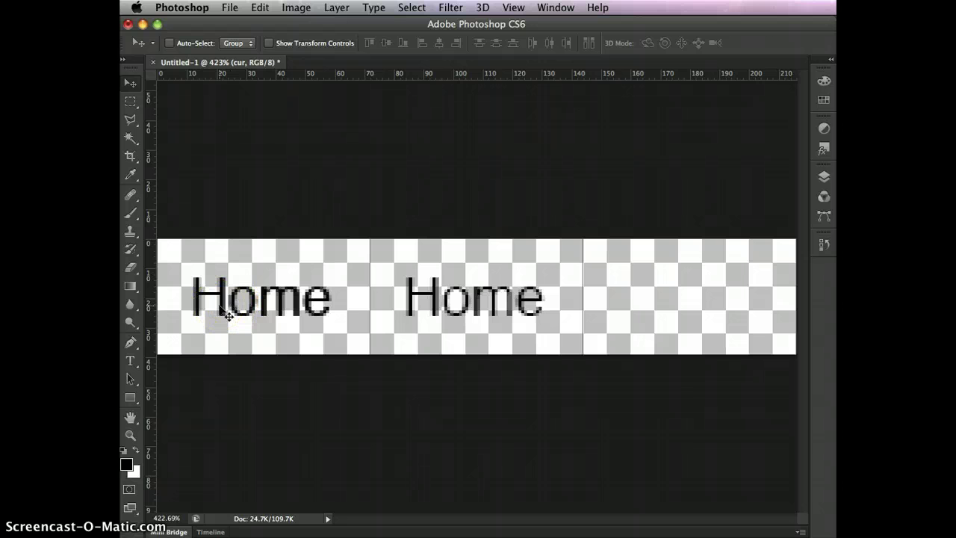
left_click_drag(228, 315, 644, 293)
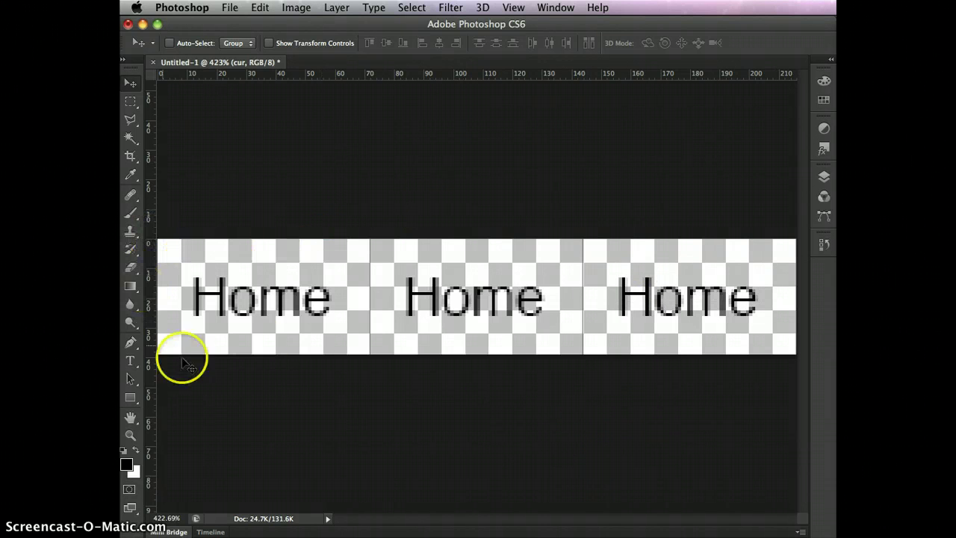
- Add a new empty layer above the cur text layer and set the foreground colour to a light grey swatch
left_click(824, 177)
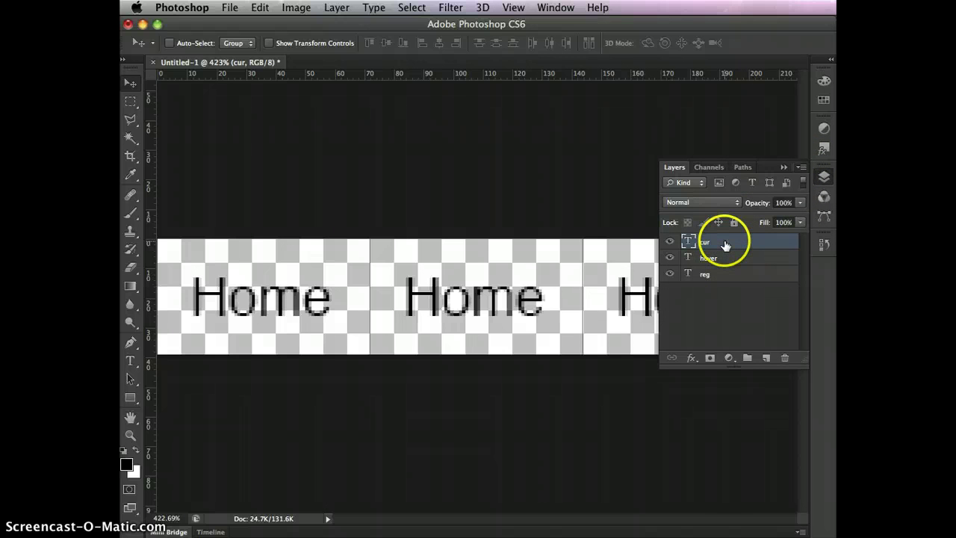
left_click(766, 359)
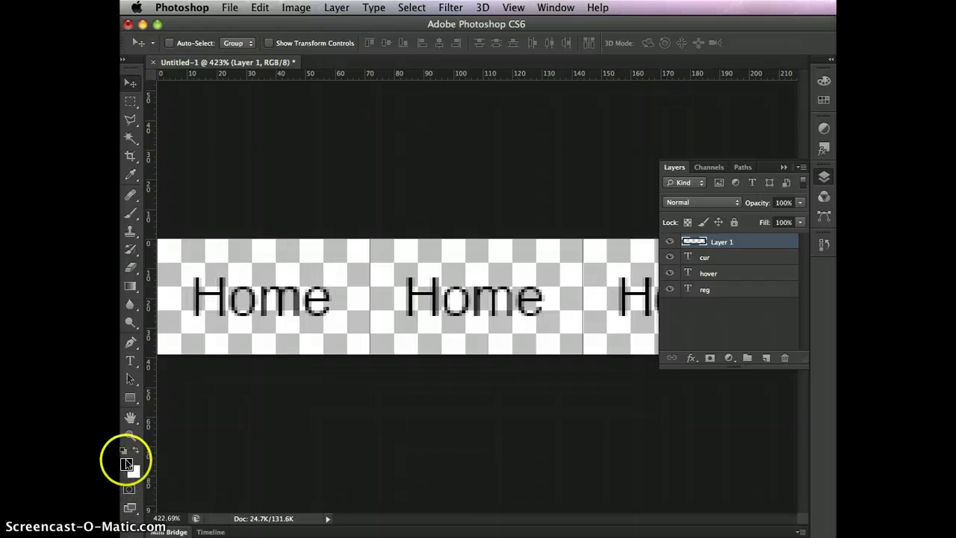
left_click(823, 102)
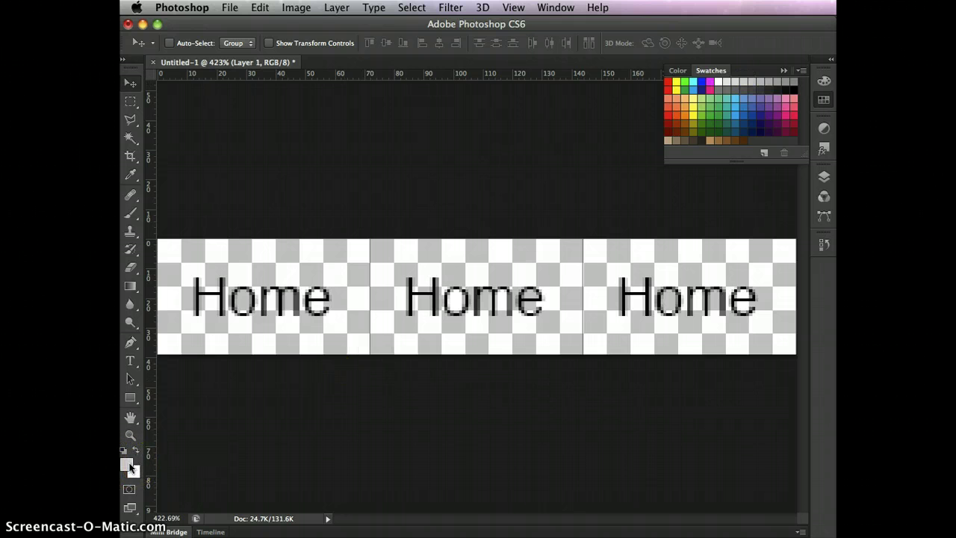
- Activate the Rounded Rectangle Tool and keep it in Shape mode
left_click(132, 399)
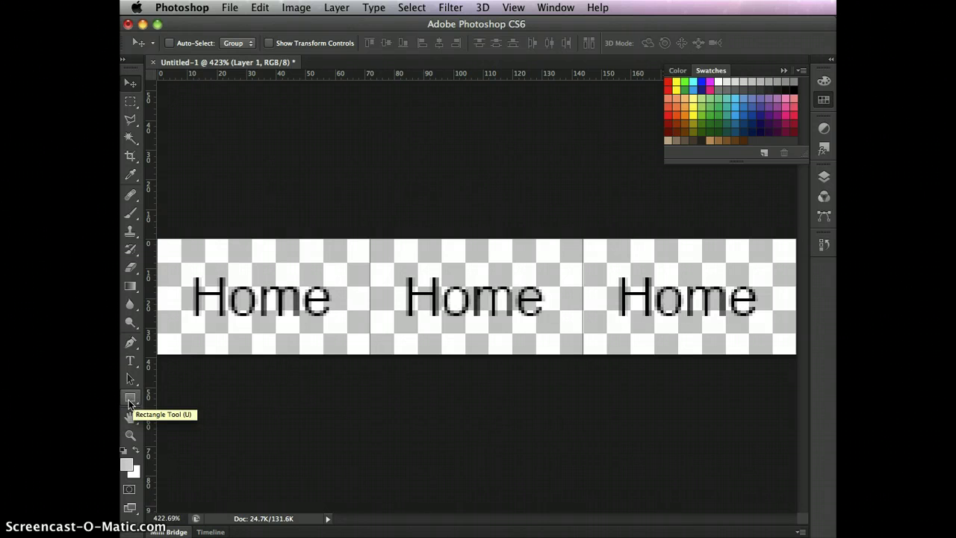
left_click(131, 402)
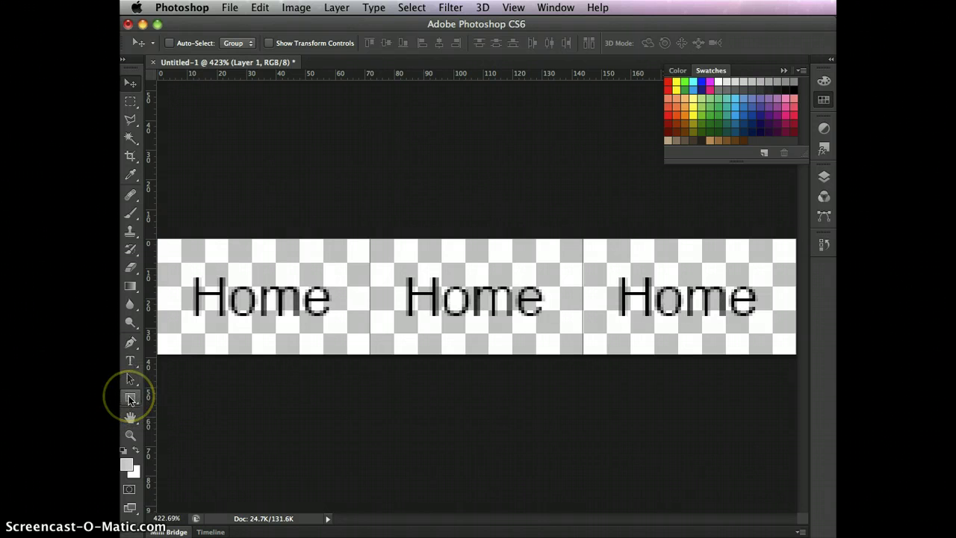
left_click(130, 401)
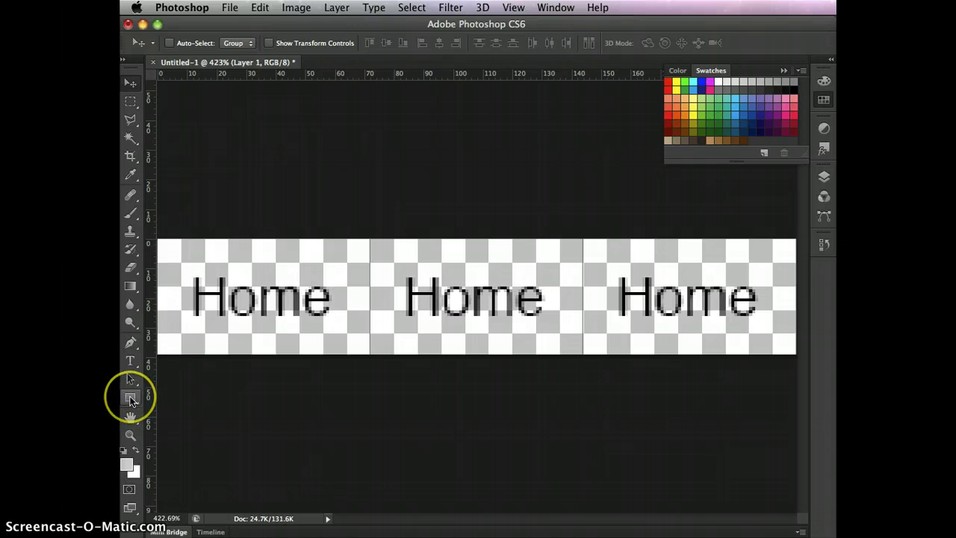
left_click(130, 399)
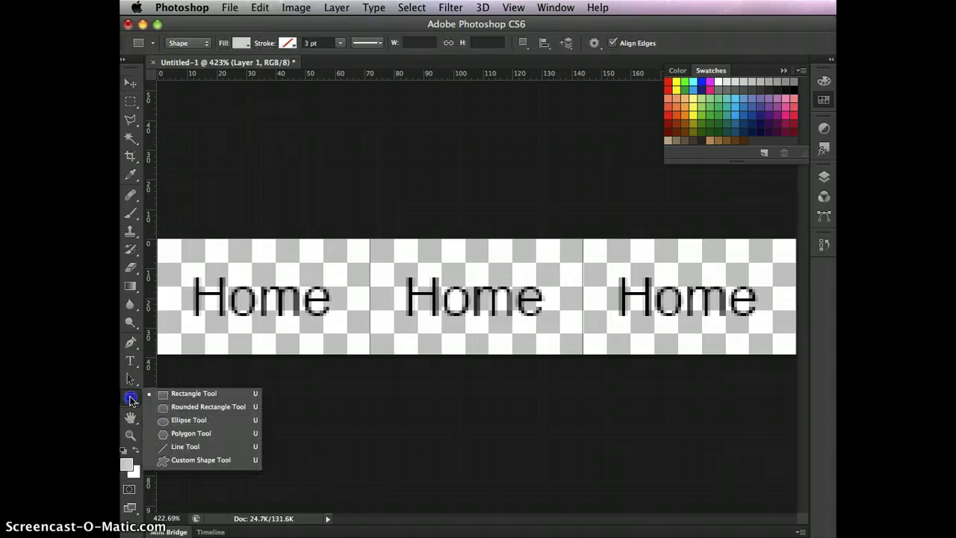
left_click(194, 408)
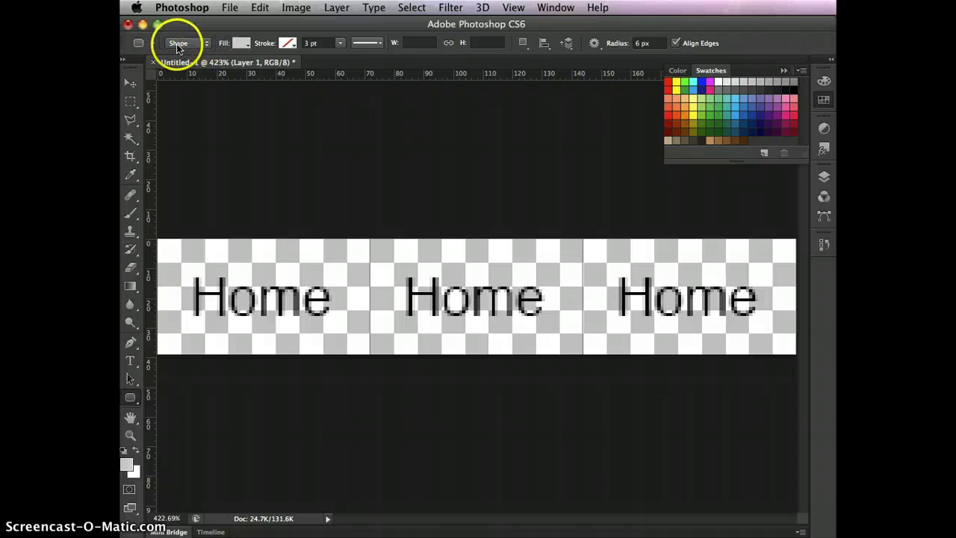
left_click(207, 46)
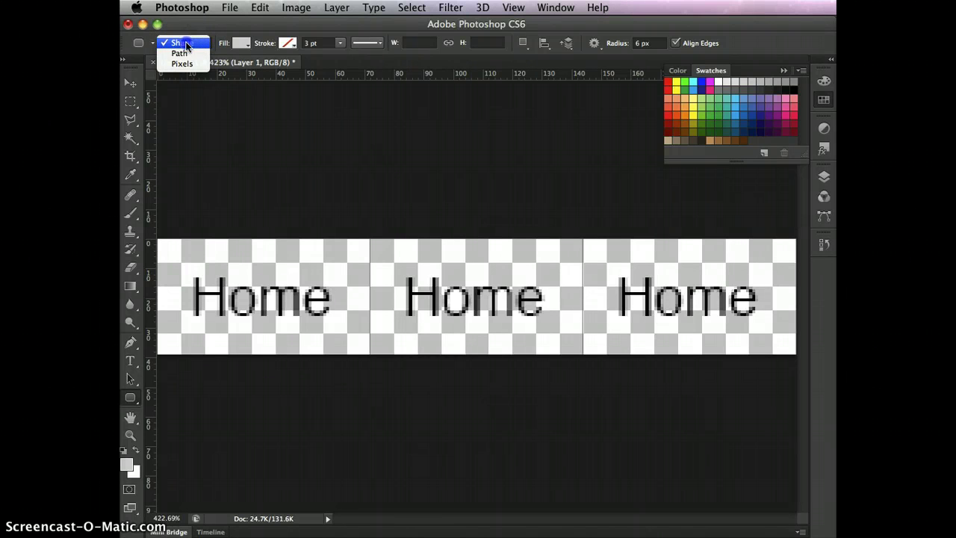
left_click(186, 45)
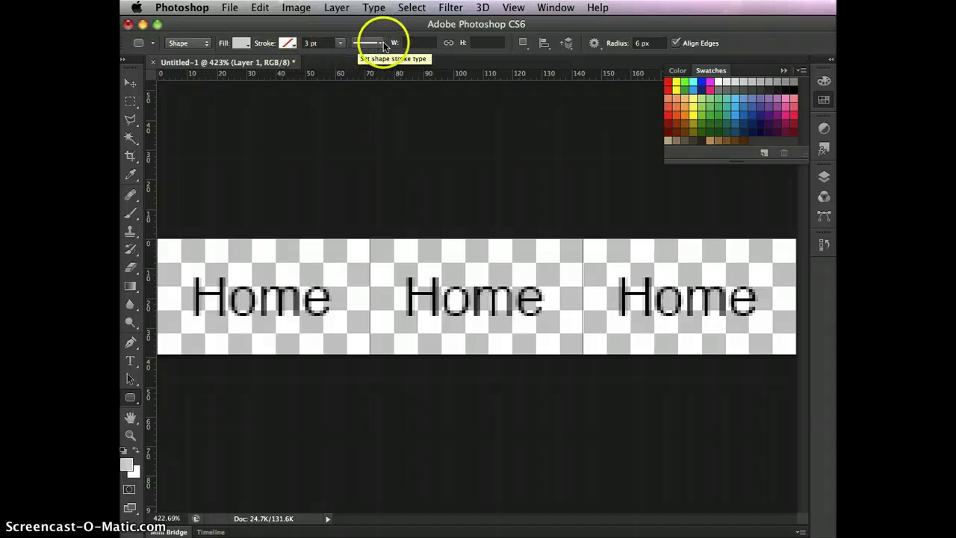
- Set the corner radius to 7 px and draw a 72 by 39 px rounded rectangle covering the first section
left_click(637, 42)
type("6")
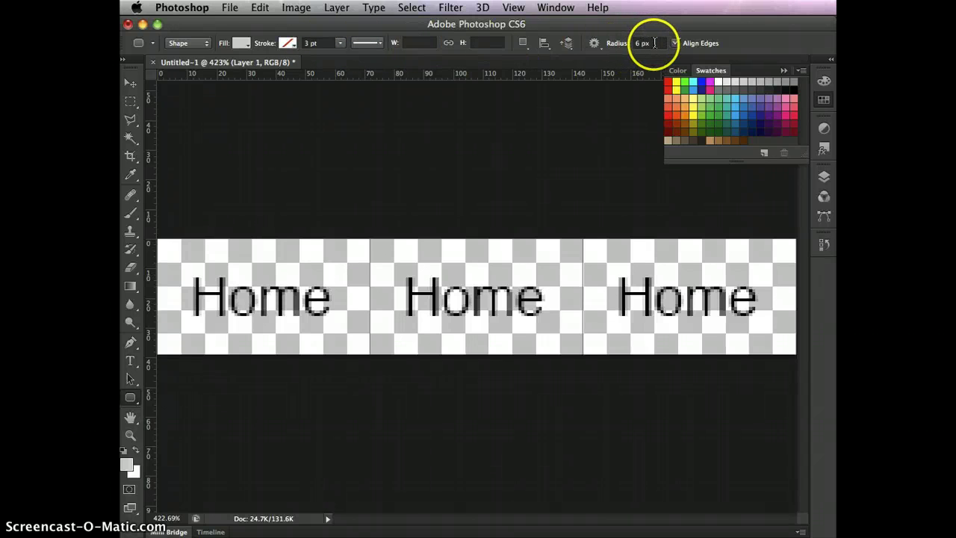
left_click_drag(644, 43, 631, 42)
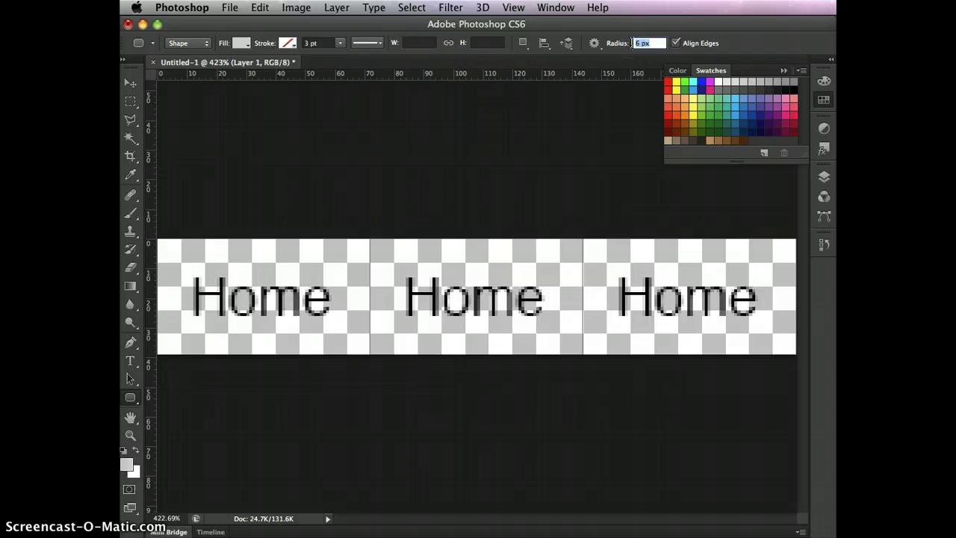
left_click(640, 26)
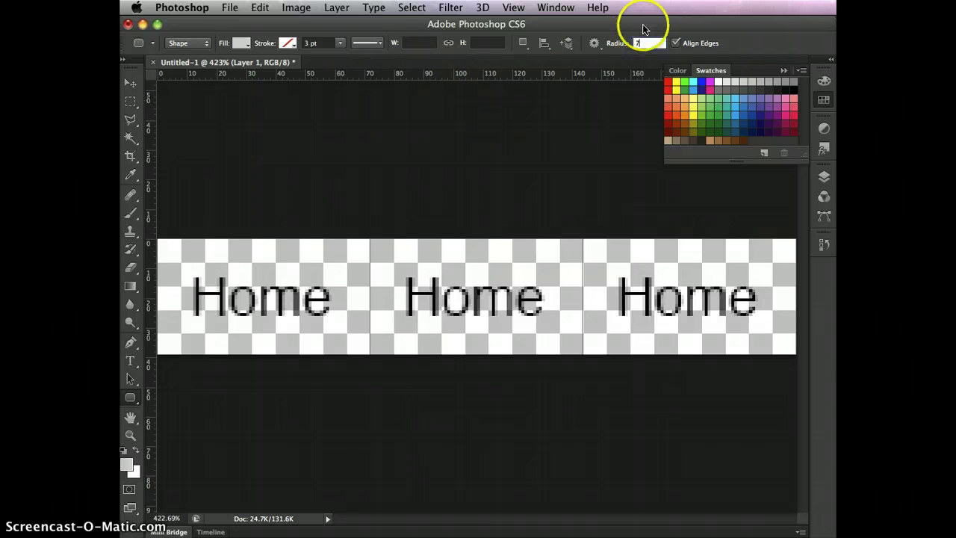
key("Tab")
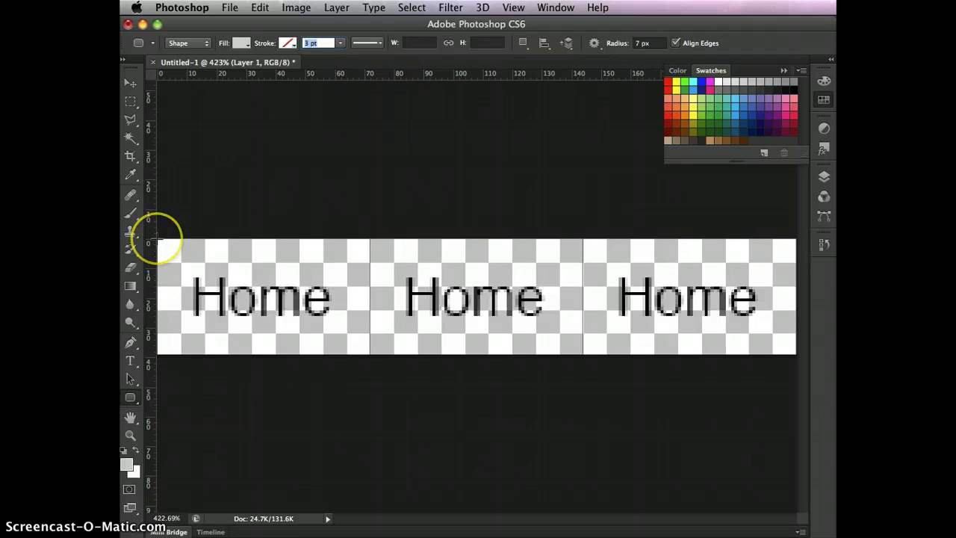
left_click_drag(158, 239, 366, 354)
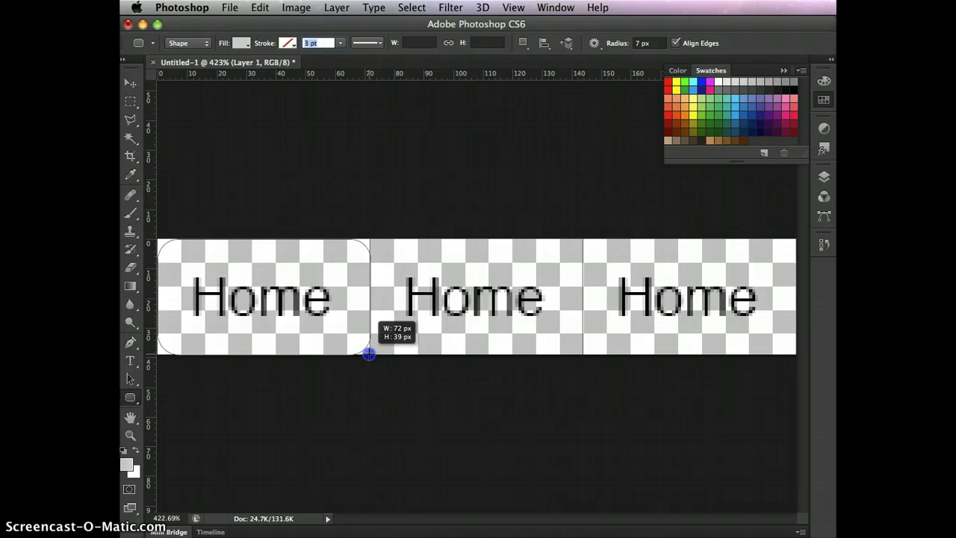
left_click_drag(366, 354, 369, 354)
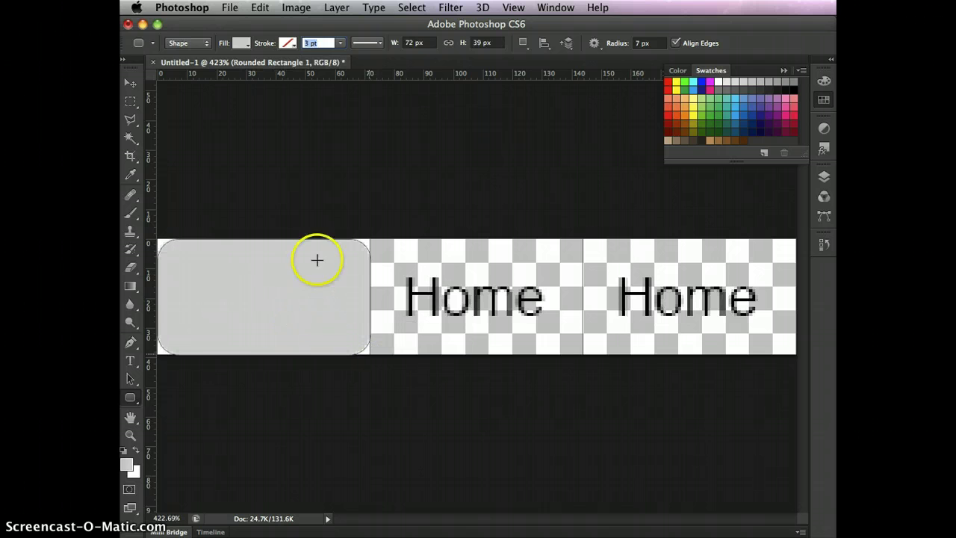
- Move the rounded rectangle layer below the reg text layer and duplicate it twice
left_click(824, 180)
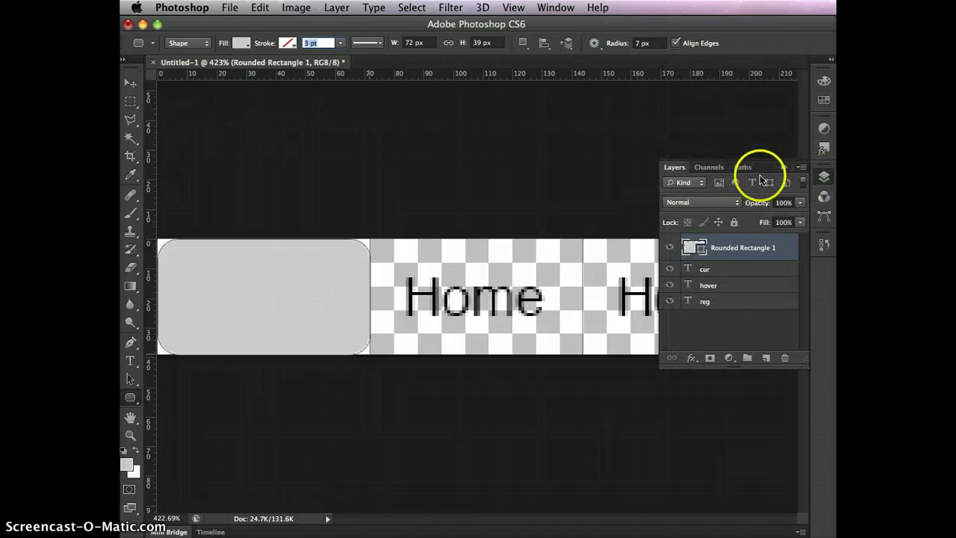
left_click_drag(741, 249, 737, 299)
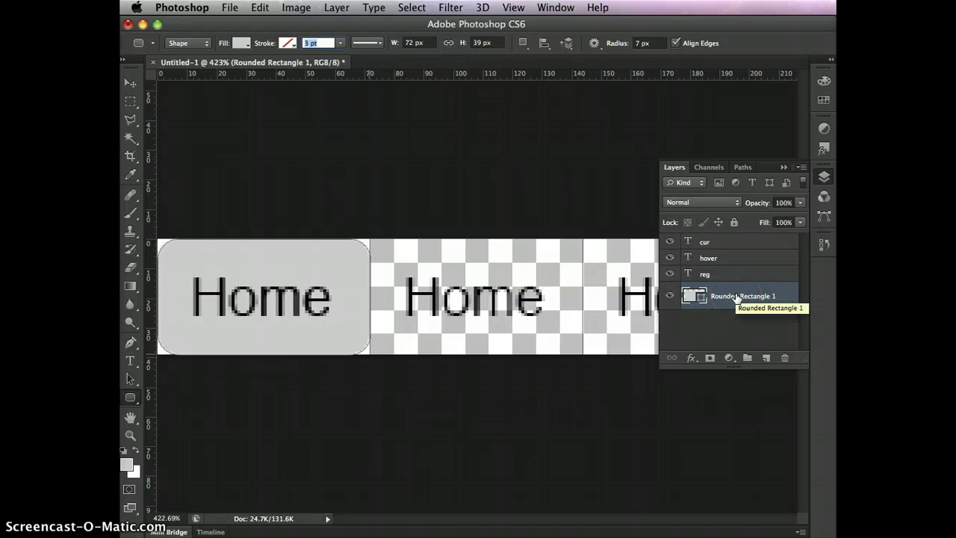
key("super+j")
key("super+j")
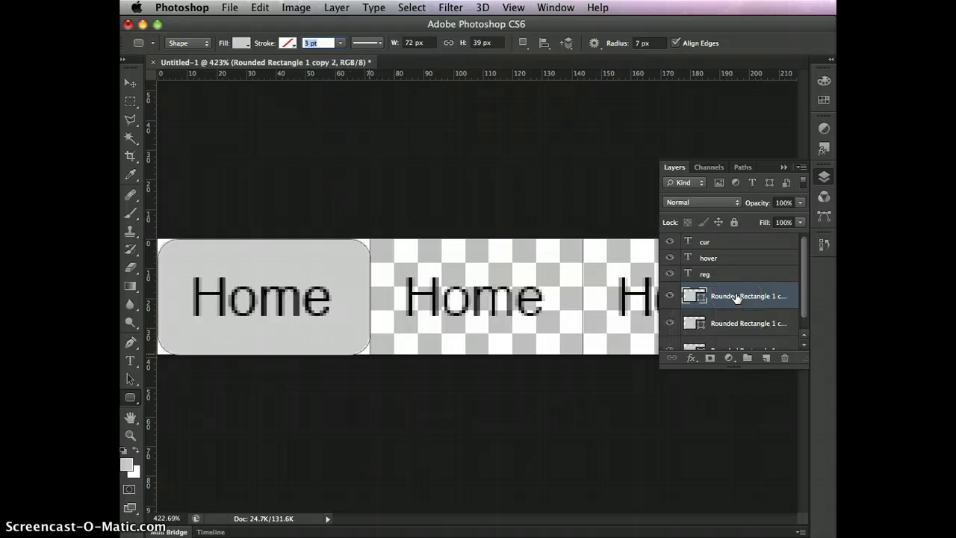
- Rename the original rounded rectangle layer as reg and the copy directly above it as hover
left_click_drag(767, 294, 804, 314)
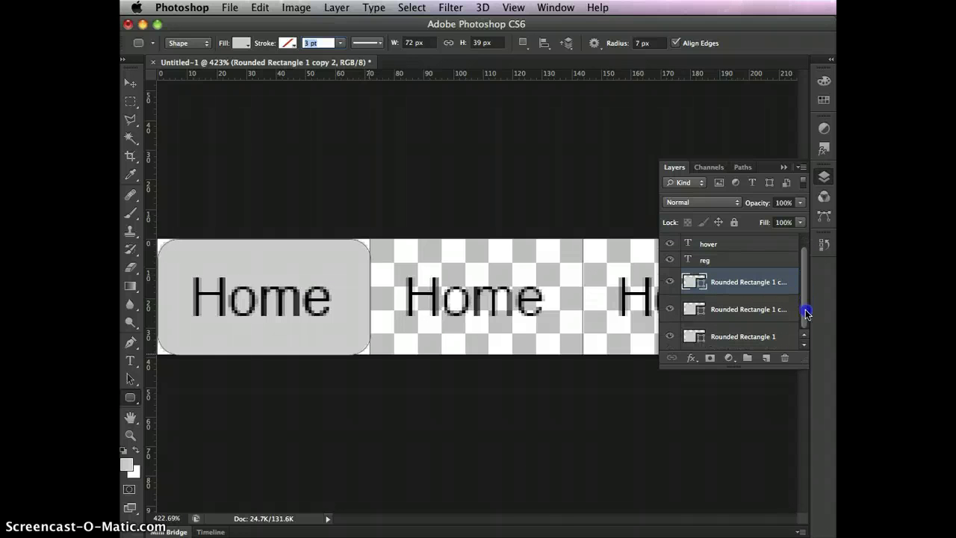
left_click(725, 336)
double_click(724, 337)
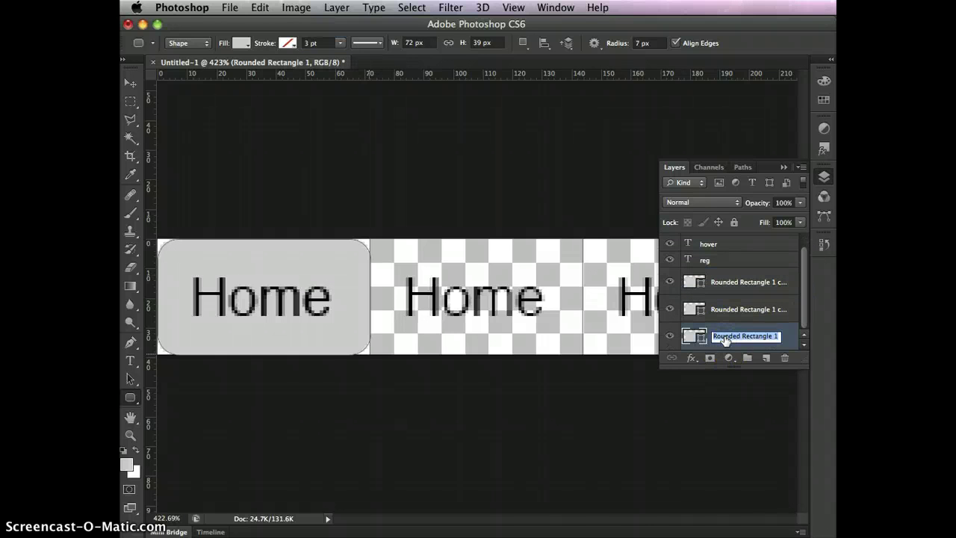
type("reg")
key("Return")
left_click(730, 310)
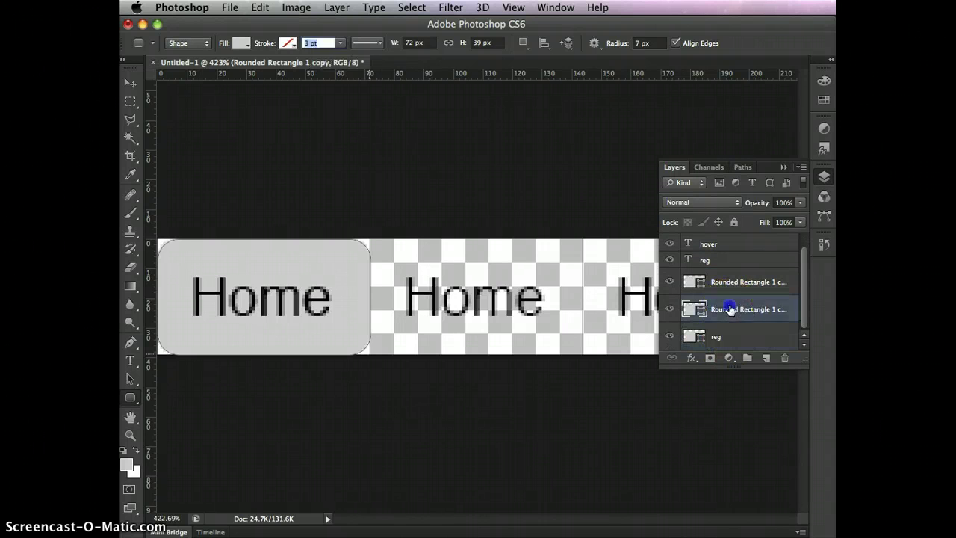
double_click(730, 309)
type("hover")
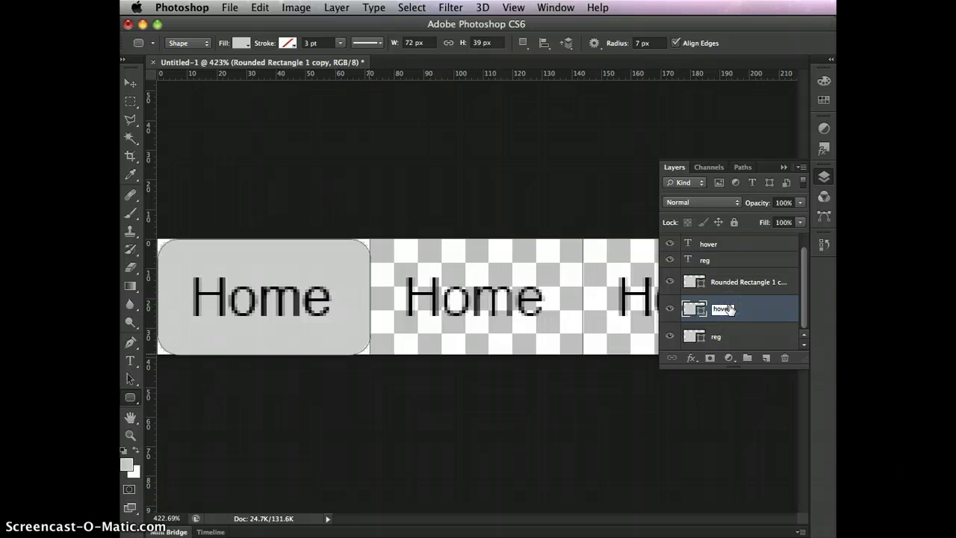
- Rename the uppermost rounded rectangle copy as cur
left_click(725, 281)
double_click(724, 282)
type("d")
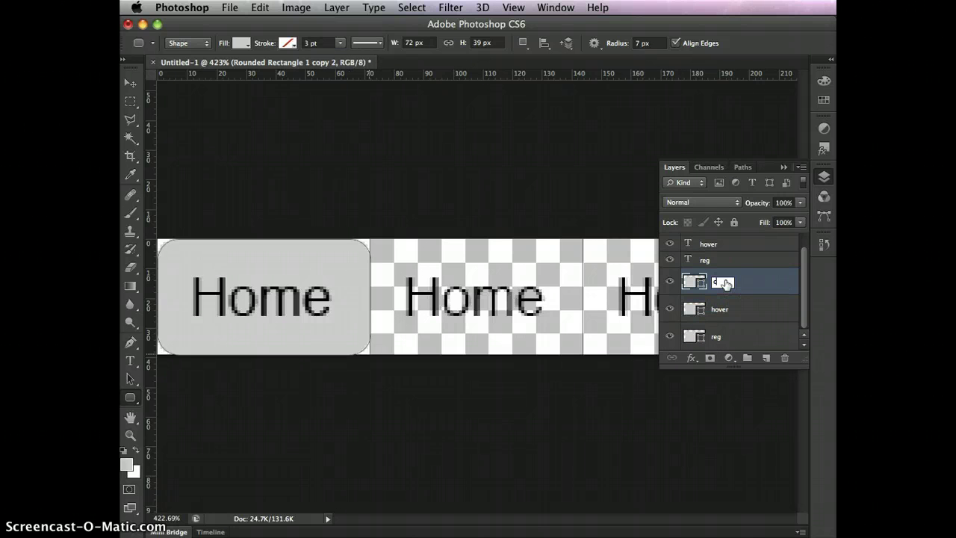
type("ur")
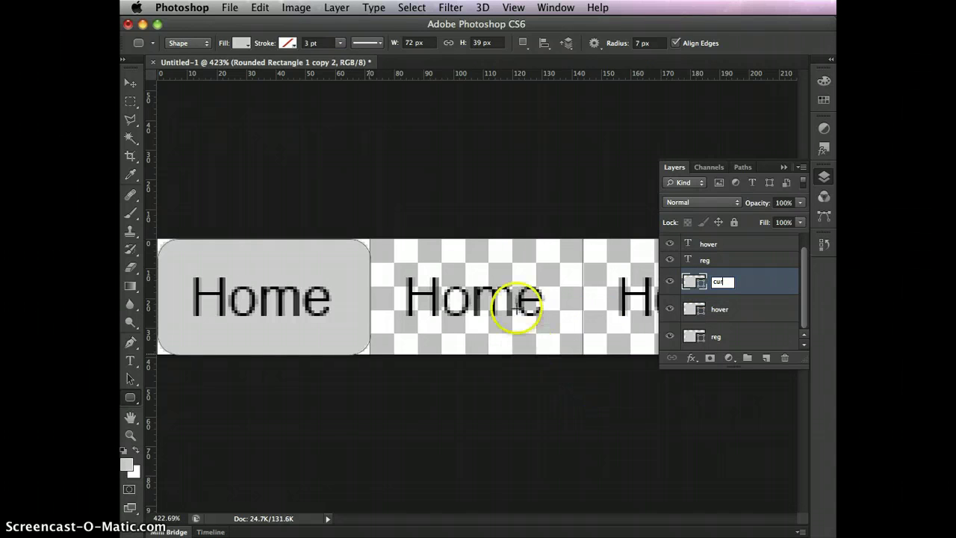
left_click(728, 338)
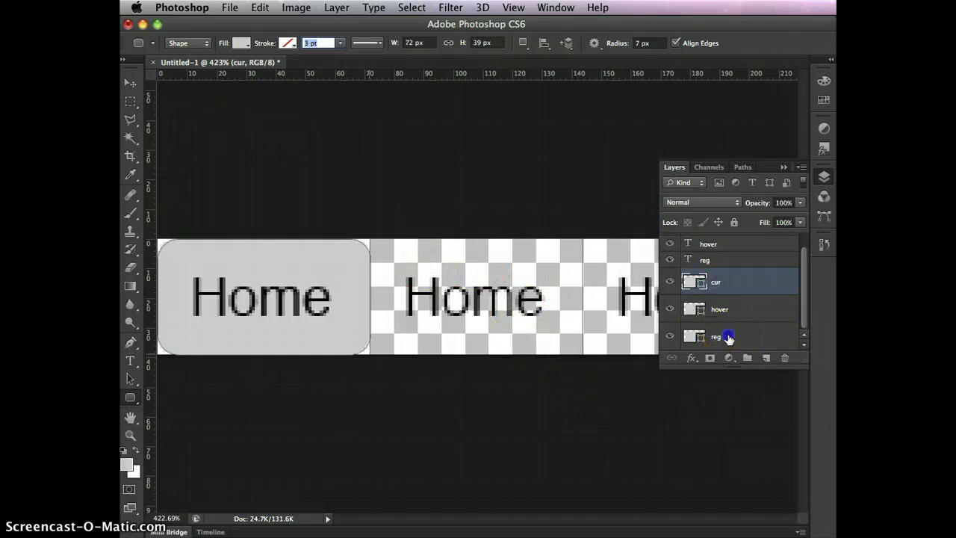
- Move the hover rounded rectangle 72 px horizontally so it covers the second section
left_click_drag(728, 337, 735, 308)
left_click(736, 308)
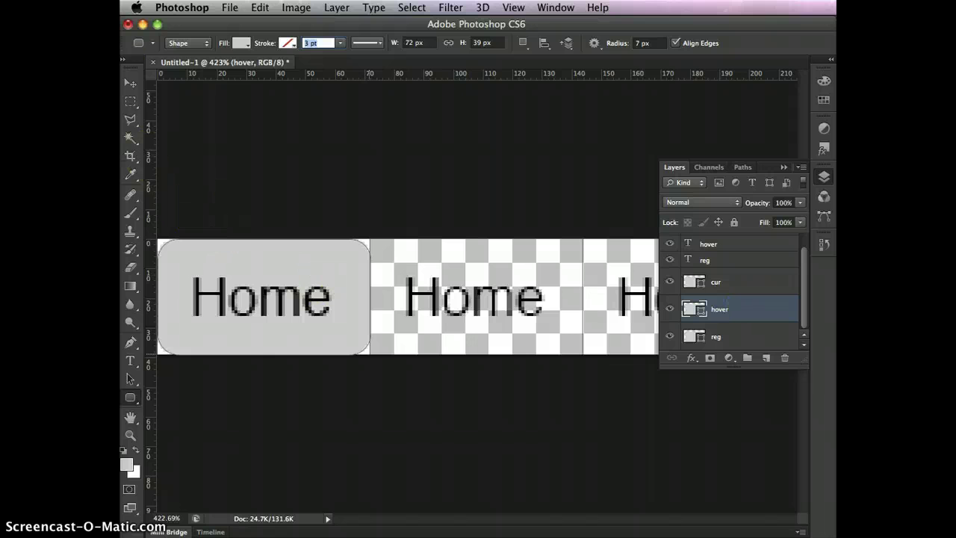
left_click(127, 83)
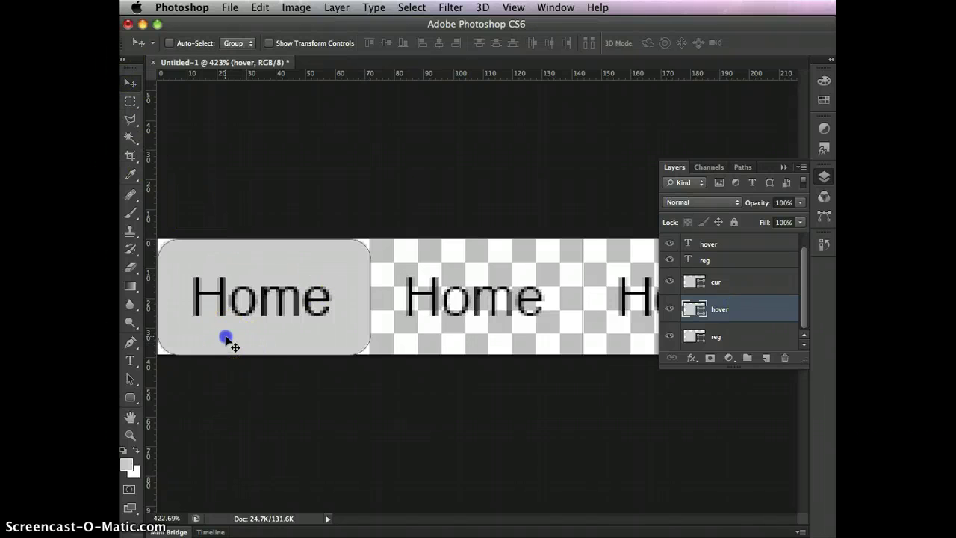
left_click_drag(224, 337, 438, 340)
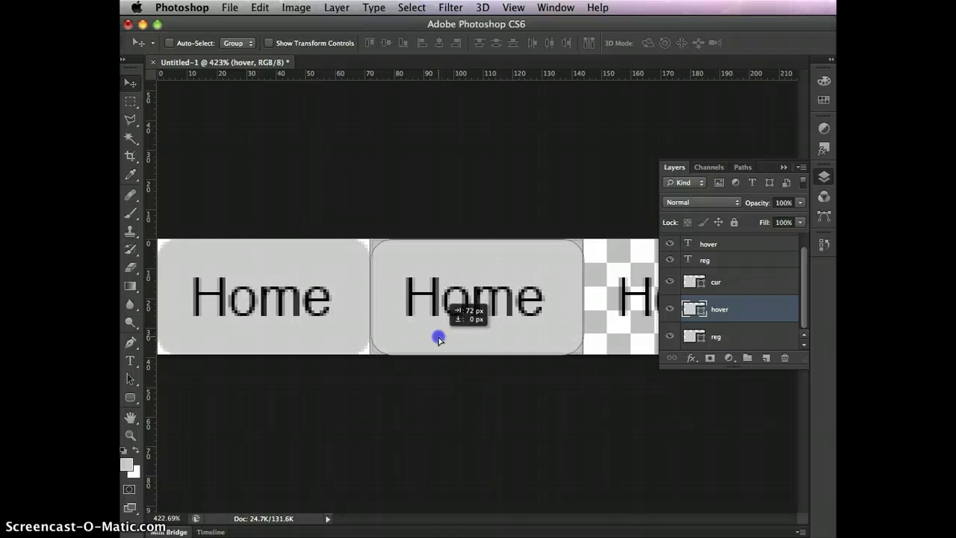
left_click_drag(437, 340, 438, 341)
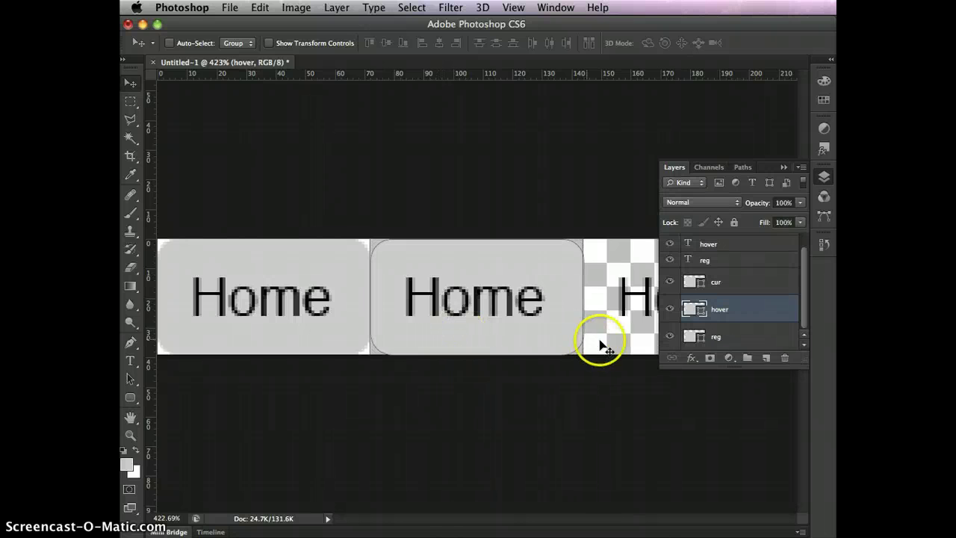
- Move the cur rounded rectangle off the first section so every section has one rectangle behind its Home text
left_click(727, 289)
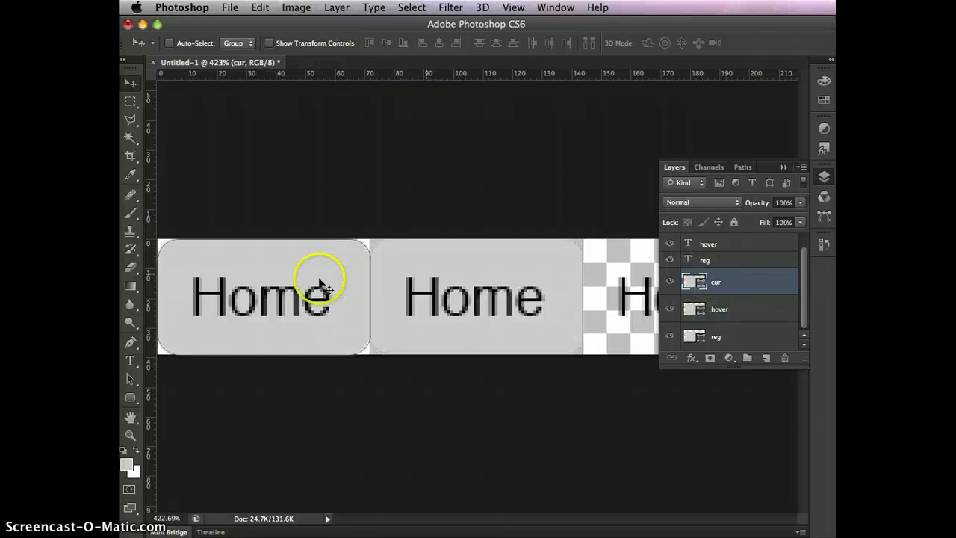
left_click_drag(262, 340, 682, 327)
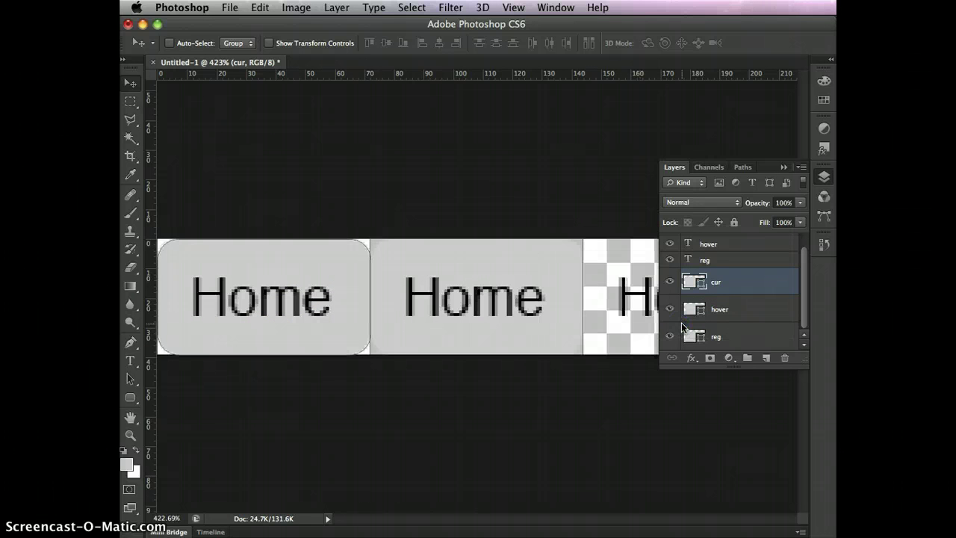
left_click(576, 331)
left_click(435, 276)
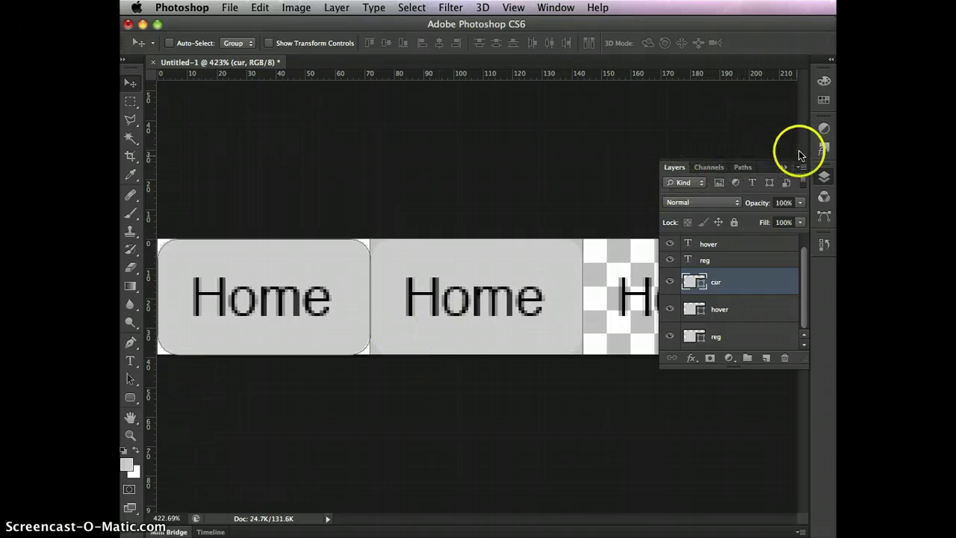
left_click(783, 167)
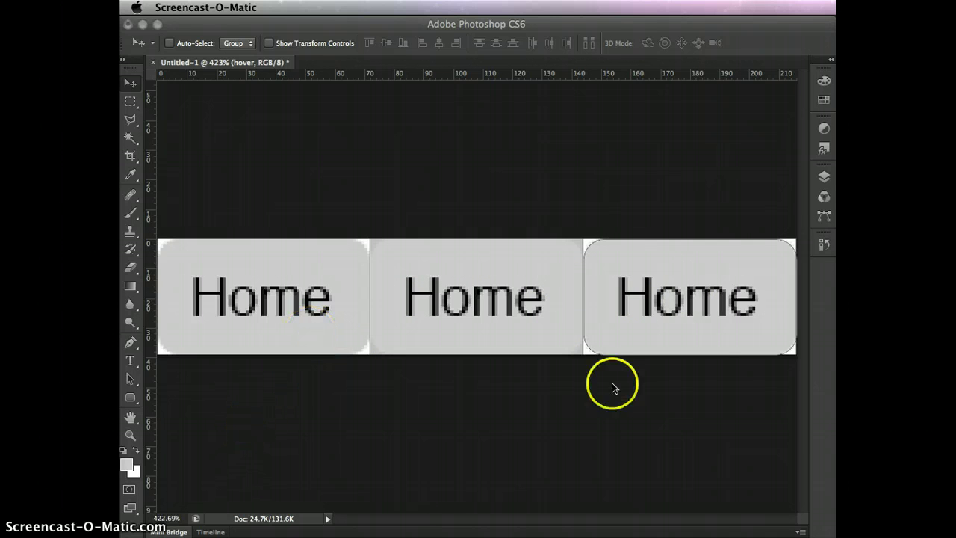
left_click(821, 178)
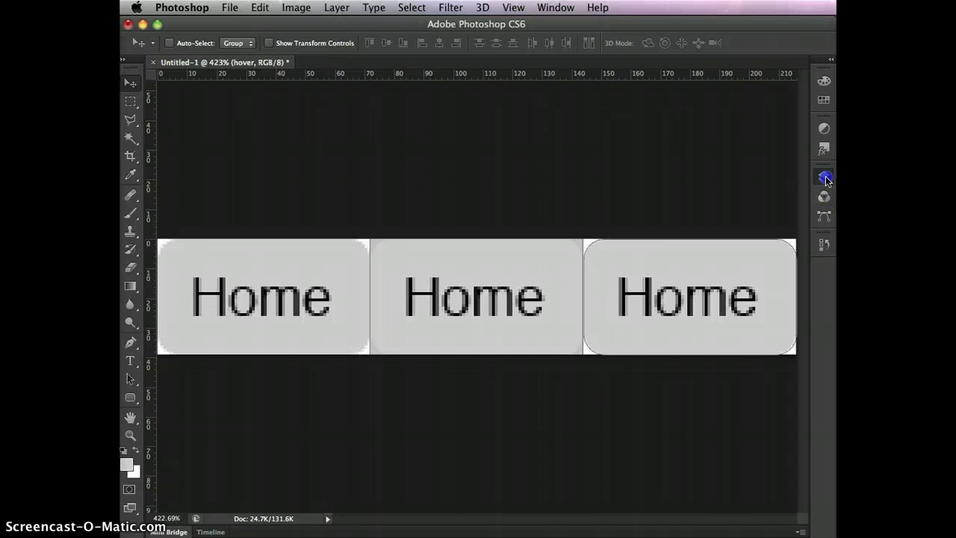
left_click(823, 178)
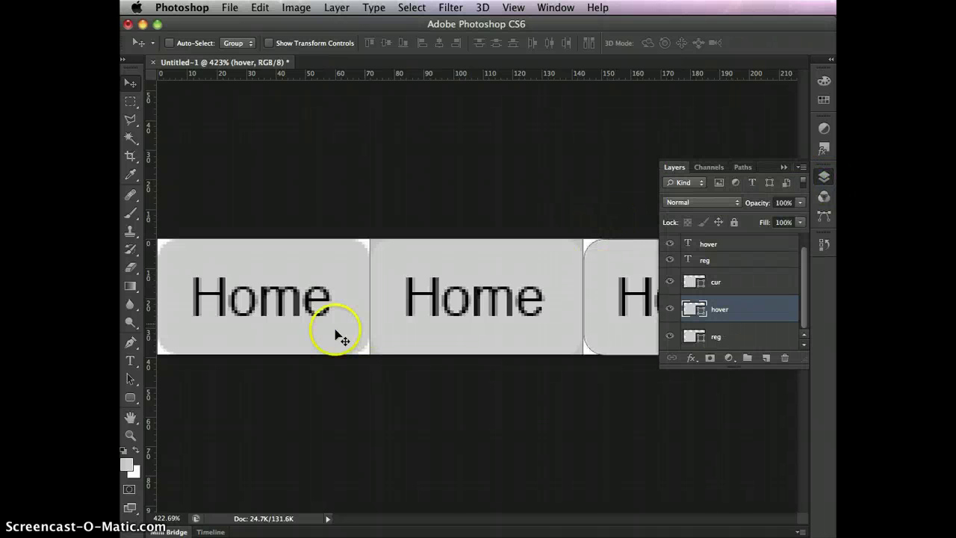
left_click(736, 288)
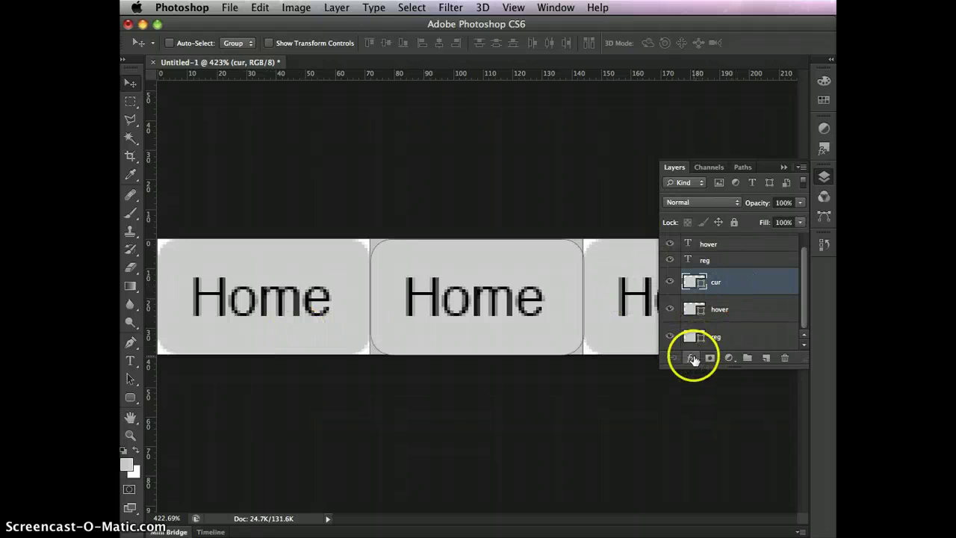
left_click(692, 359)
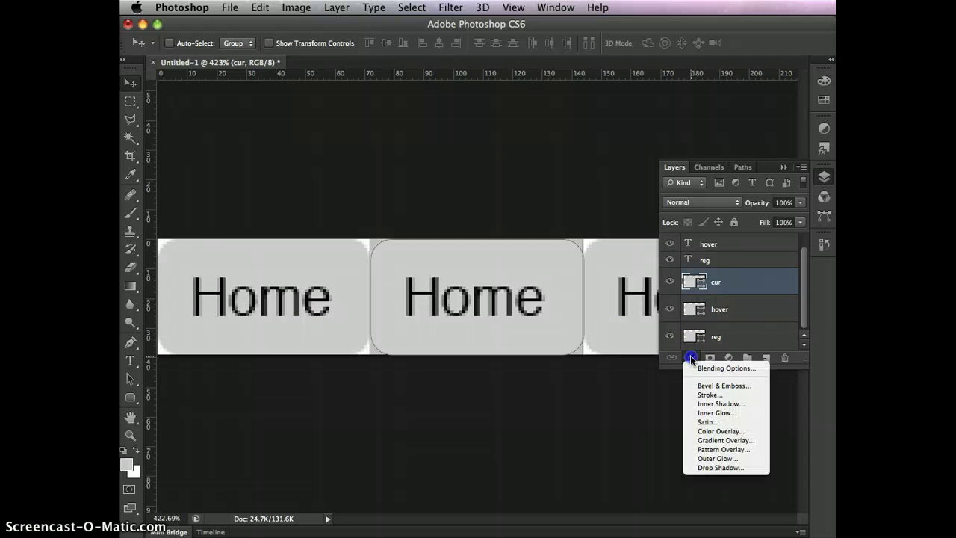
left_click_drag(692, 360, 715, 386)
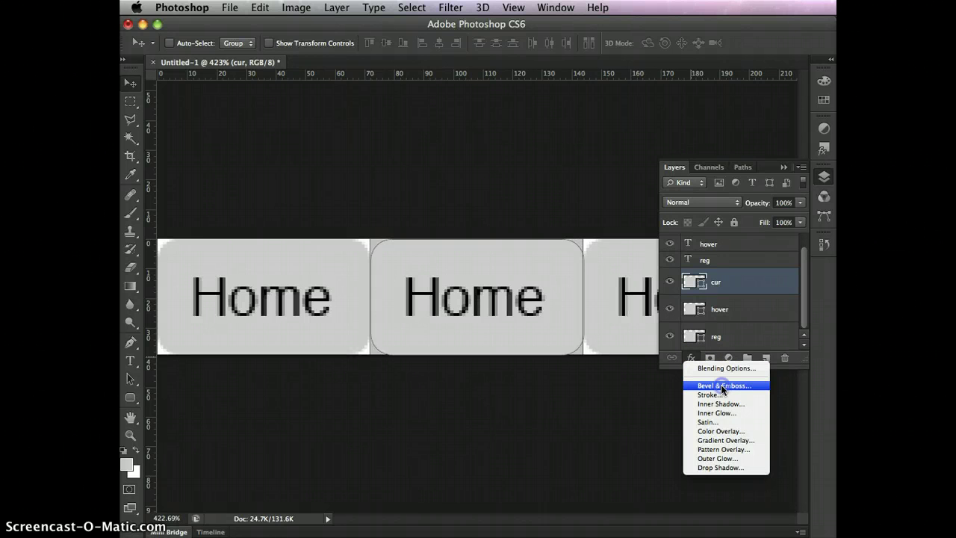
left_click(722, 385)
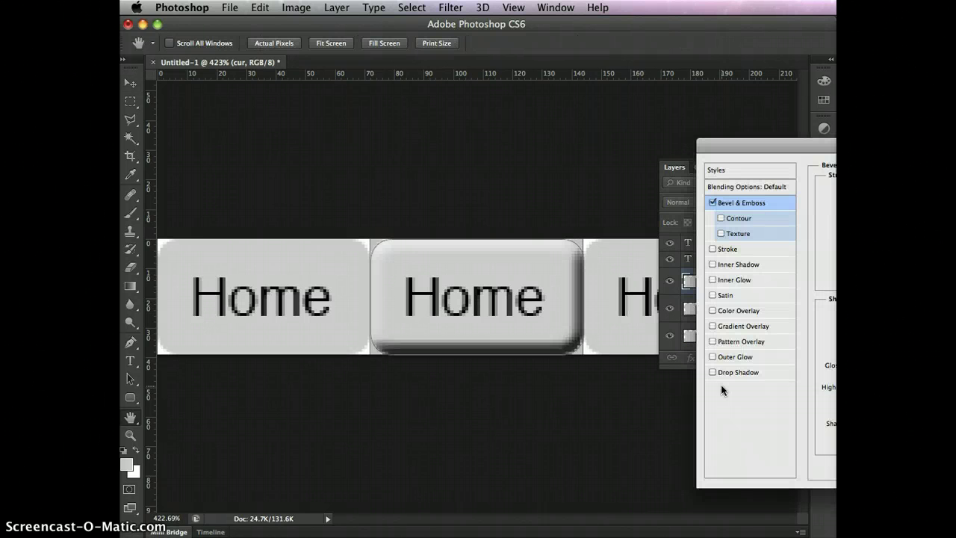
left_click_drag(830, 145, 488, 143)
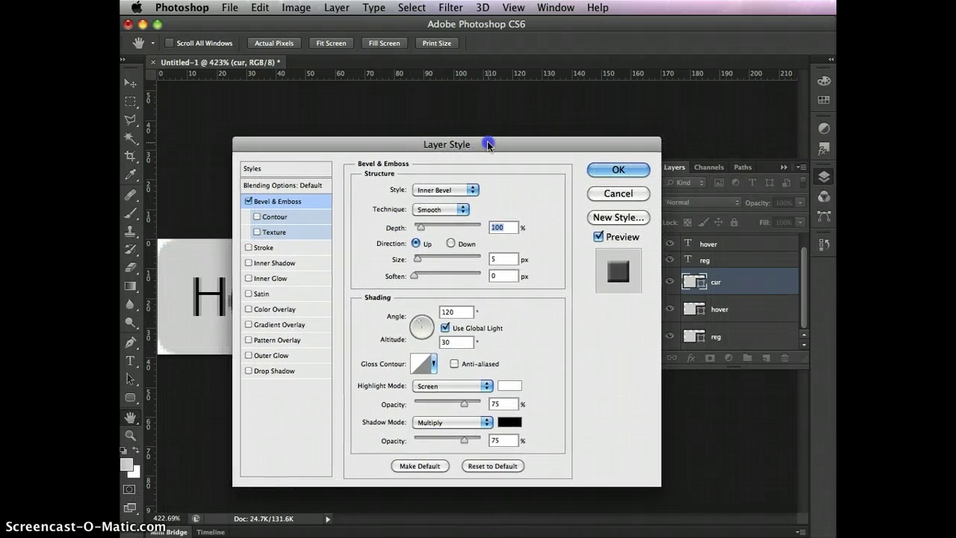
left_click(644, 195)
- Add a Bevel & Emboss effect with a depth of 2% to the reg rounded rectangle layer
left_click(724, 336)
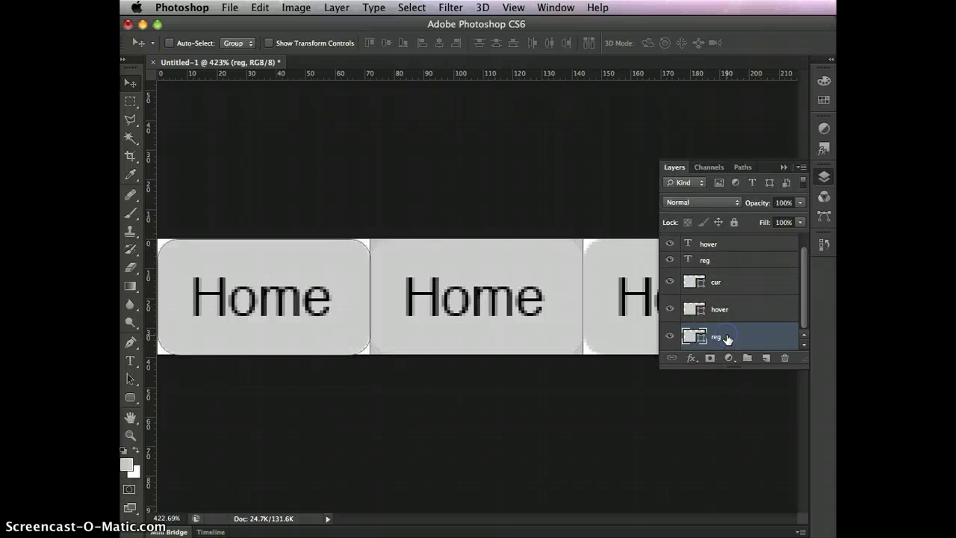
left_click(692, 358)
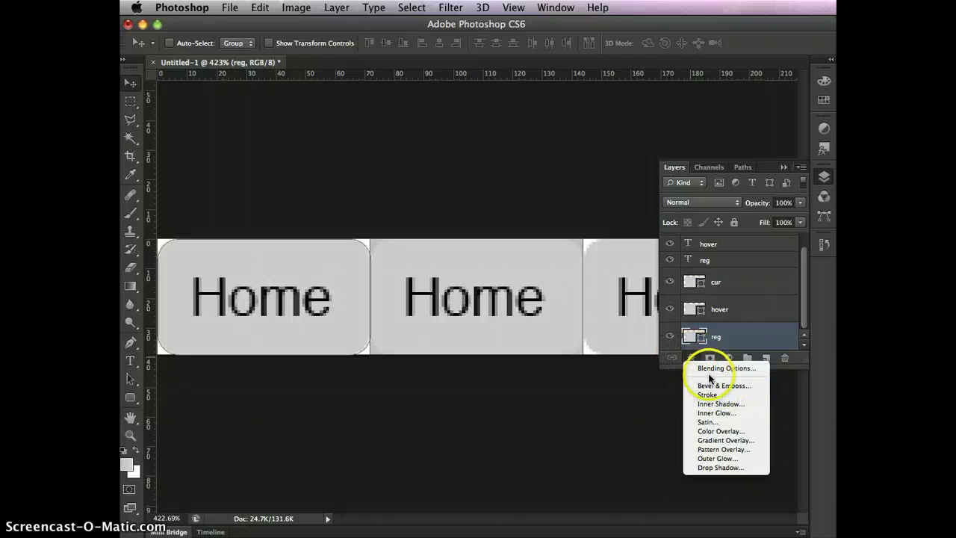
left_click(715, 386)
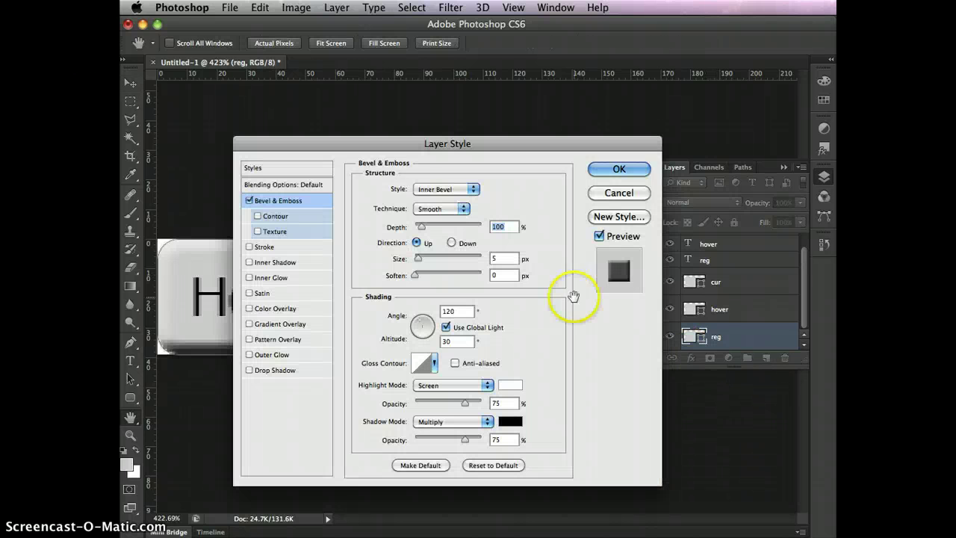
left_click_drag(382, 133, 527, 125)
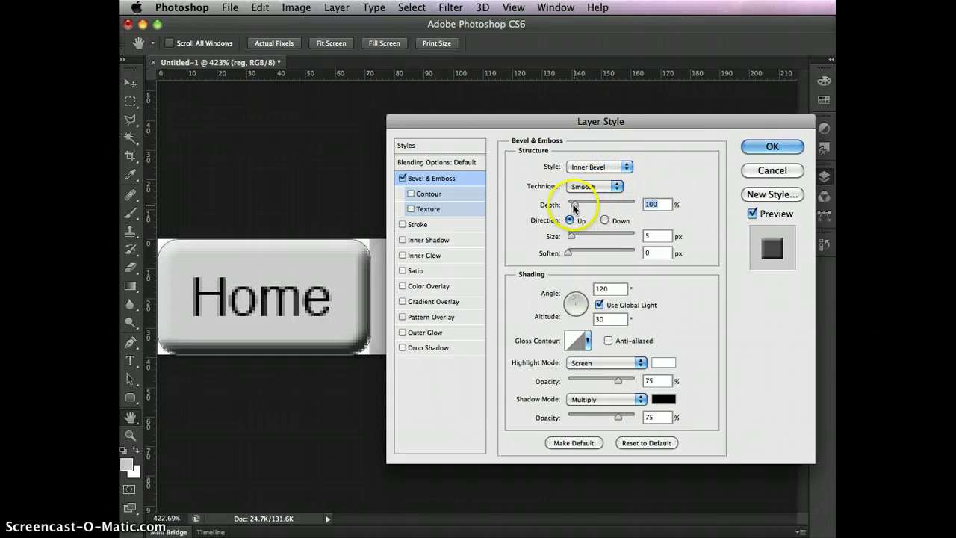
left_click_drag(576, 205, 569, 208)
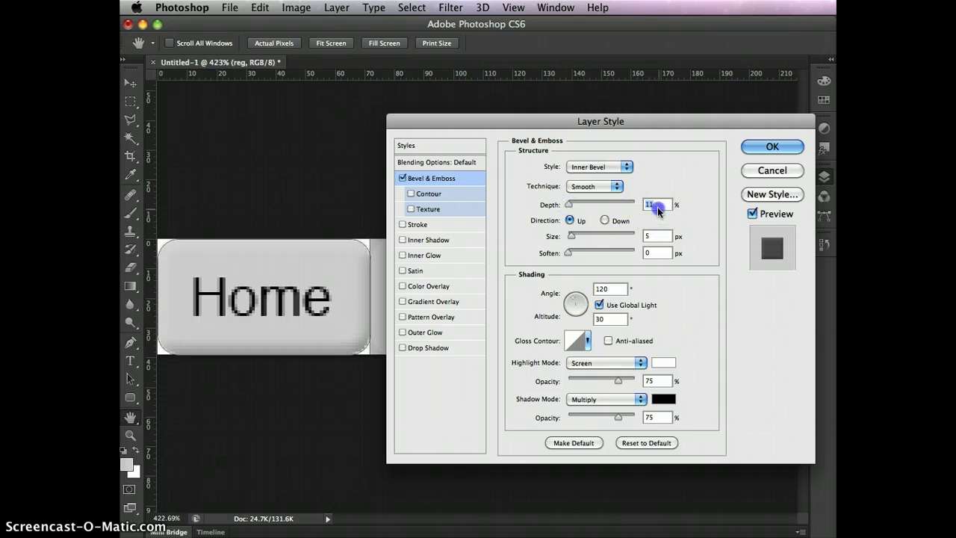
type("2")
left_click(652, 205)
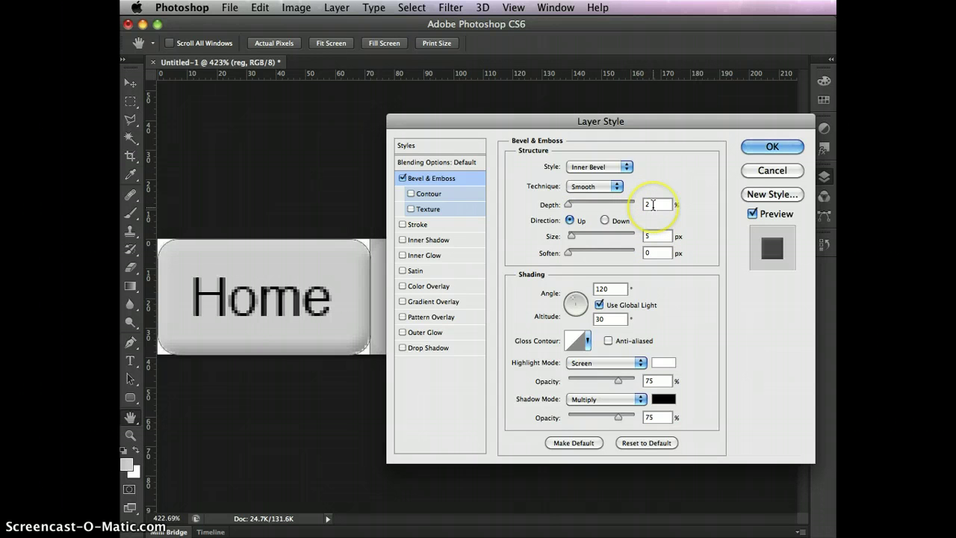
- Set the reg rectangle's bevel size to 2 px and apply the layer style
left_click(653, 235)
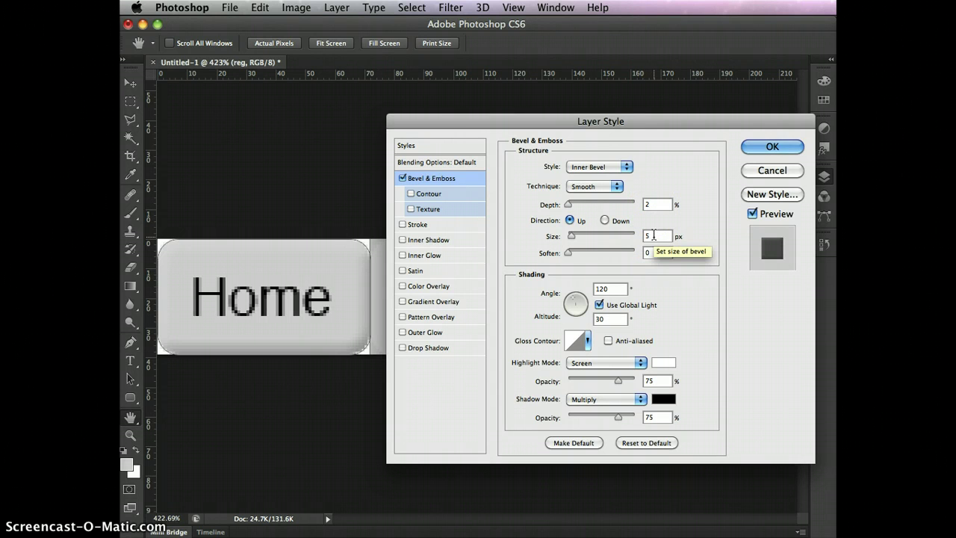
left_click(654, 235)
left_click_drag(663, 237, 639, 239)
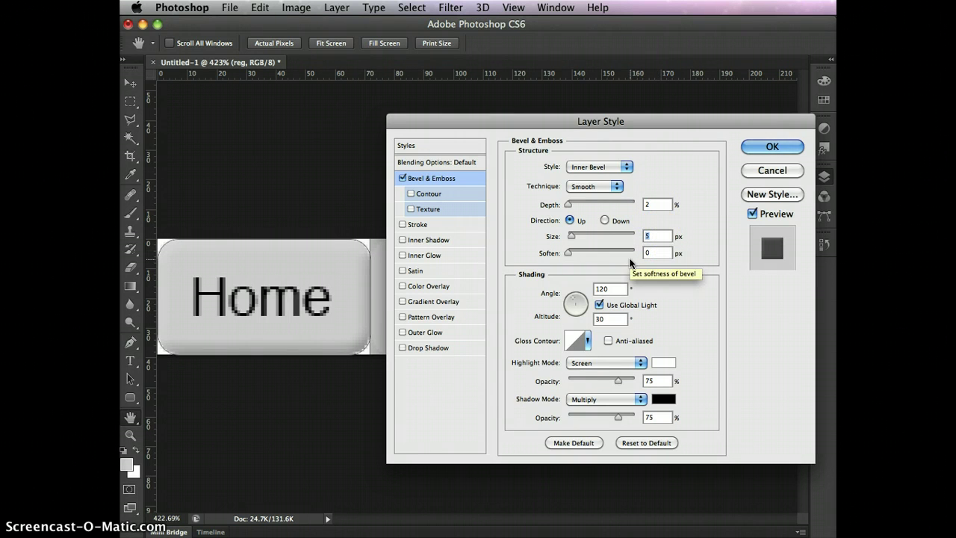
type("2")
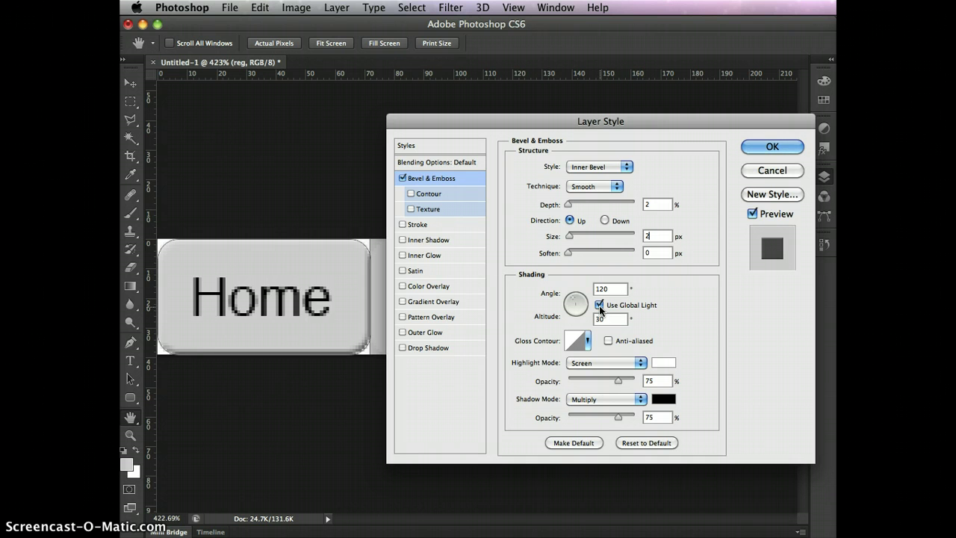
left_click(632, 321)
left_click(661, 318)
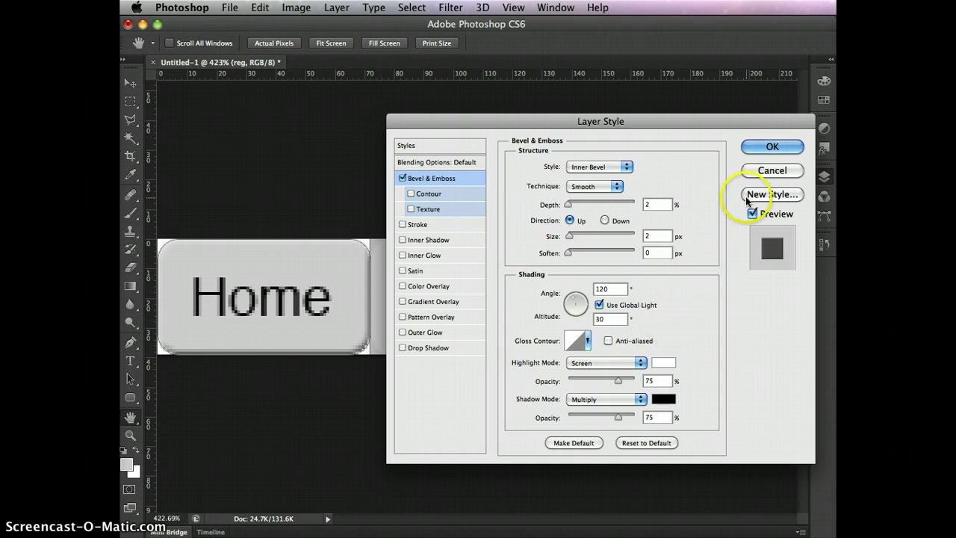
left_click(774, 148)
key("v")
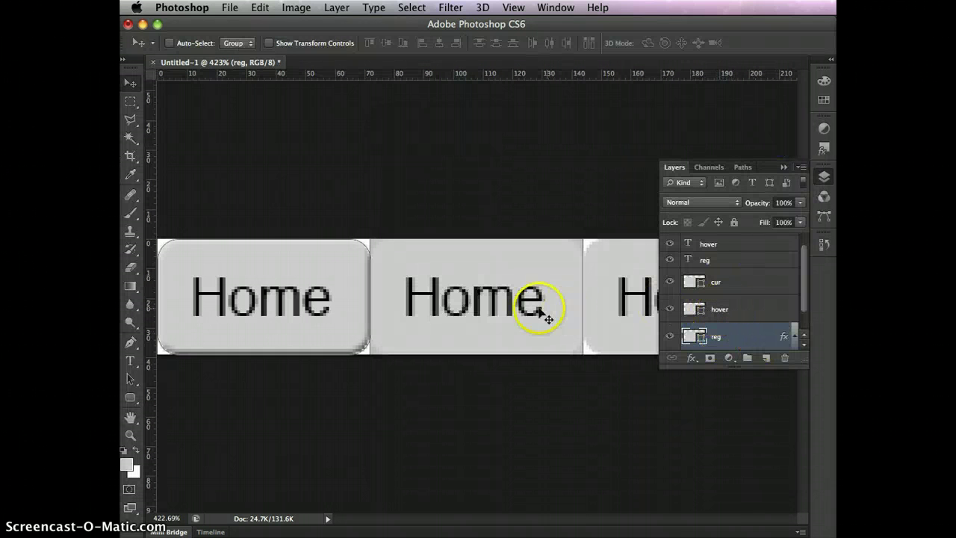
- Add an Inner Shadow effect with a distance of 2 px to the hover rounded rectangle layer
left_click(747, 313)
left_click(693, 359)
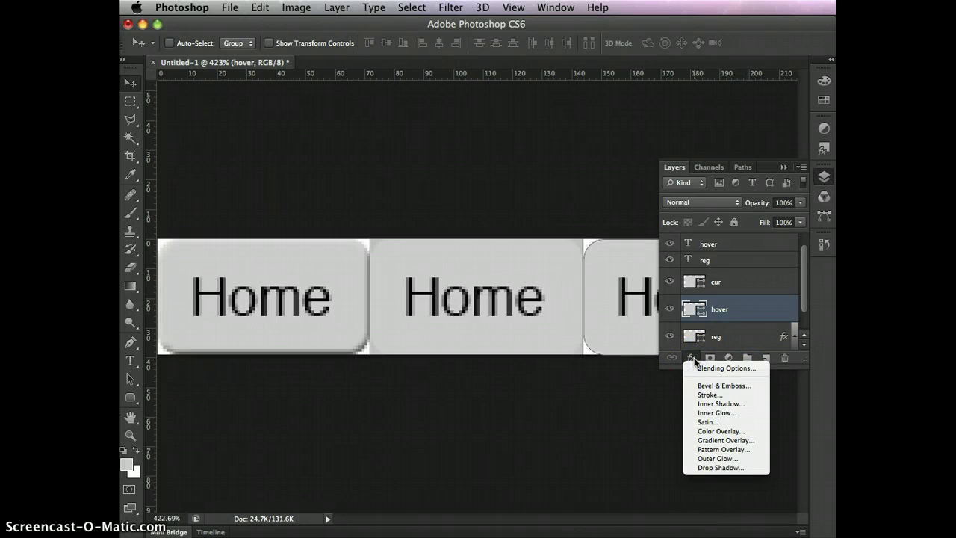
left_click(735, 404)
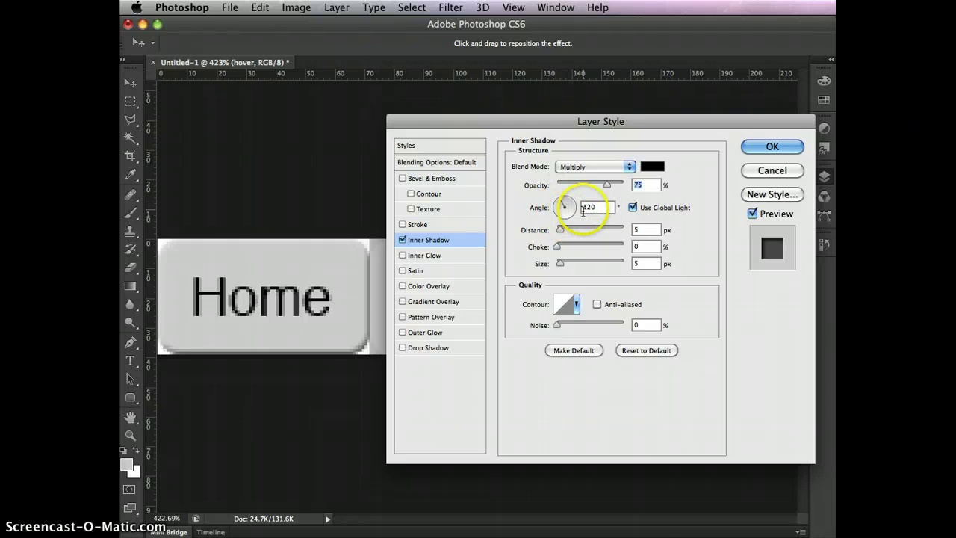
left_click_drag(523, 121, 332, 112)
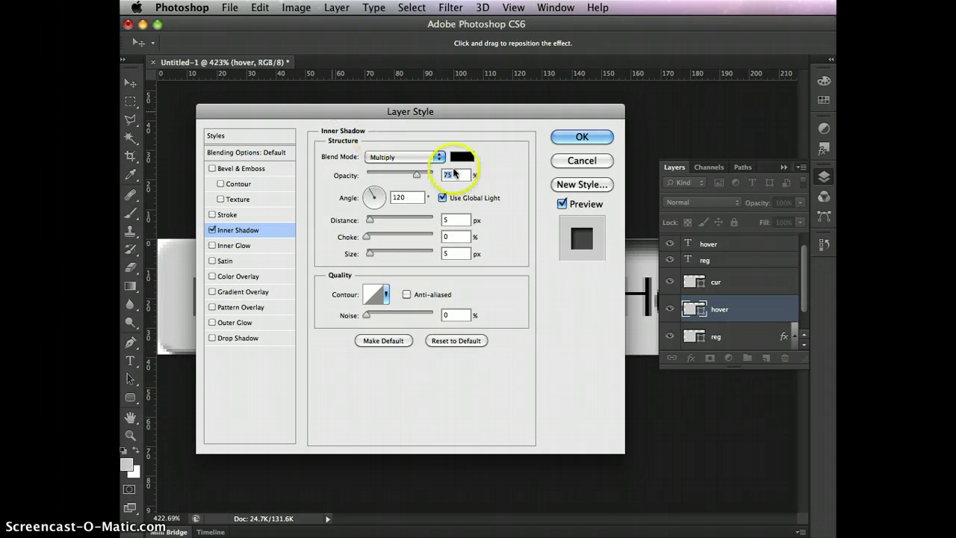
key("Escape")
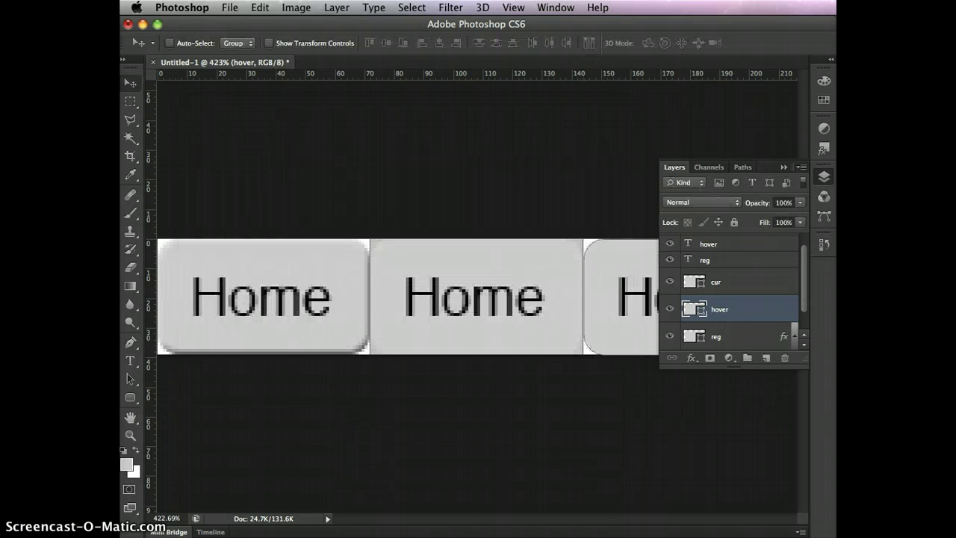
left_click_drag(821, 117, 718, 106)
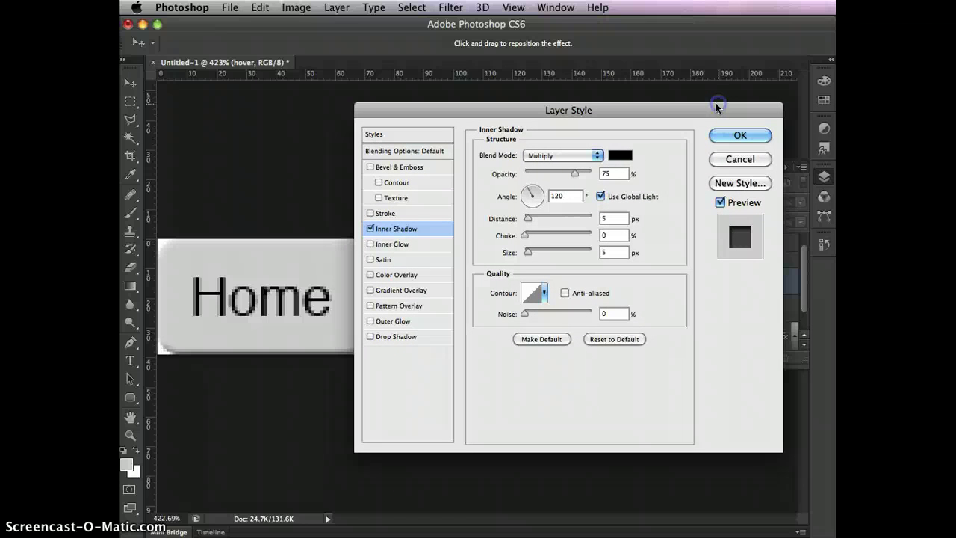
left_click(613, 216)
type("2")
left_click(612, 174)
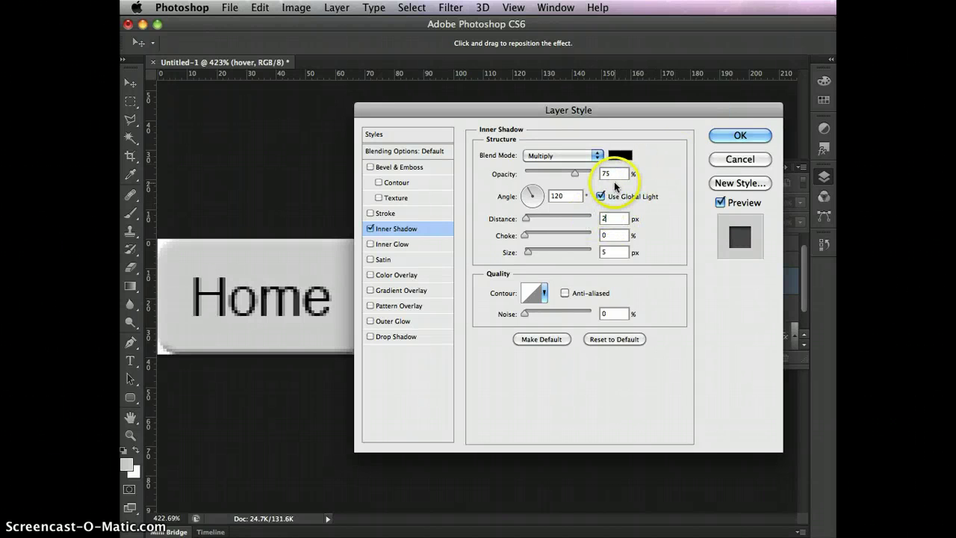
key("Tab")
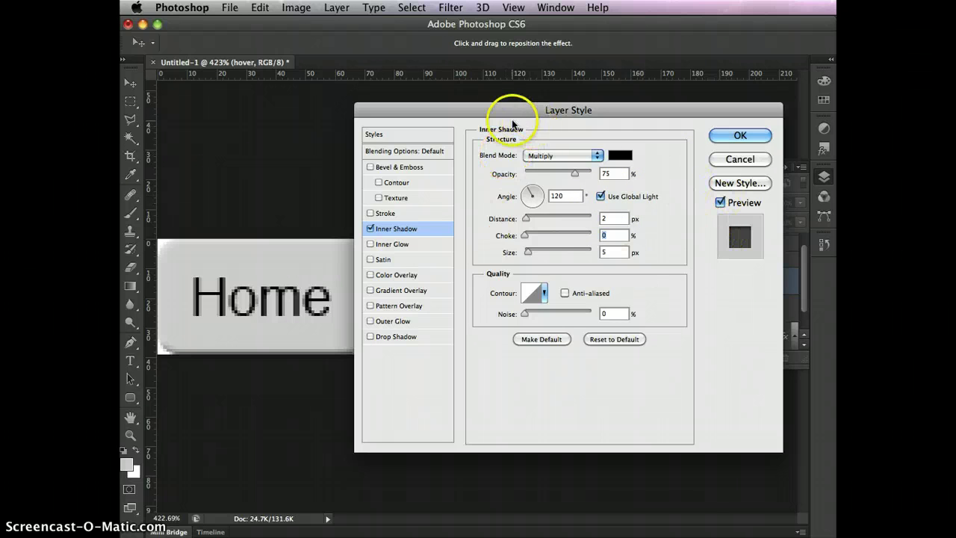
- Set the size of the hover rectangle's inner shadow to 2 px
left_click_drag(522, 115, 589, 127)
left_click(683, 232)
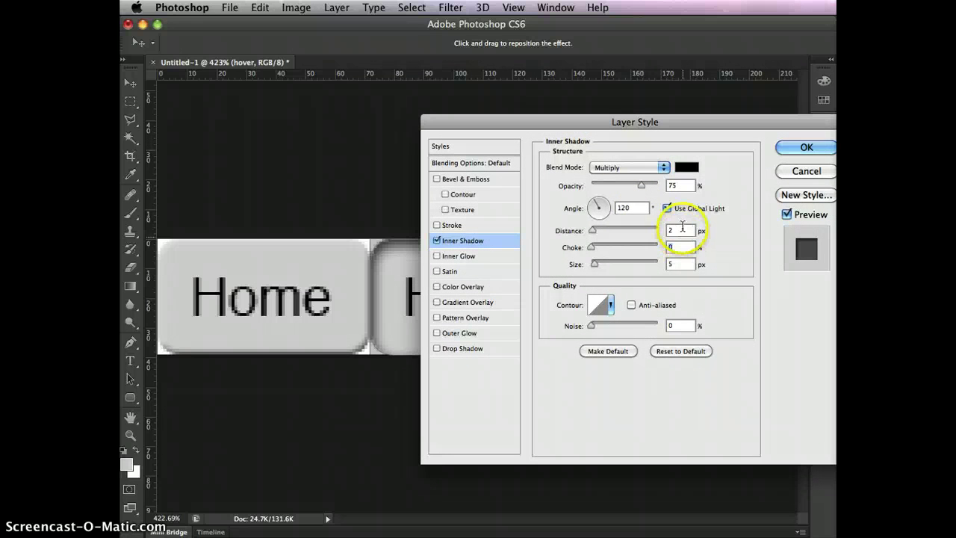
left_click_drag(682, 229, 664, 234)
left_click(680, 261)
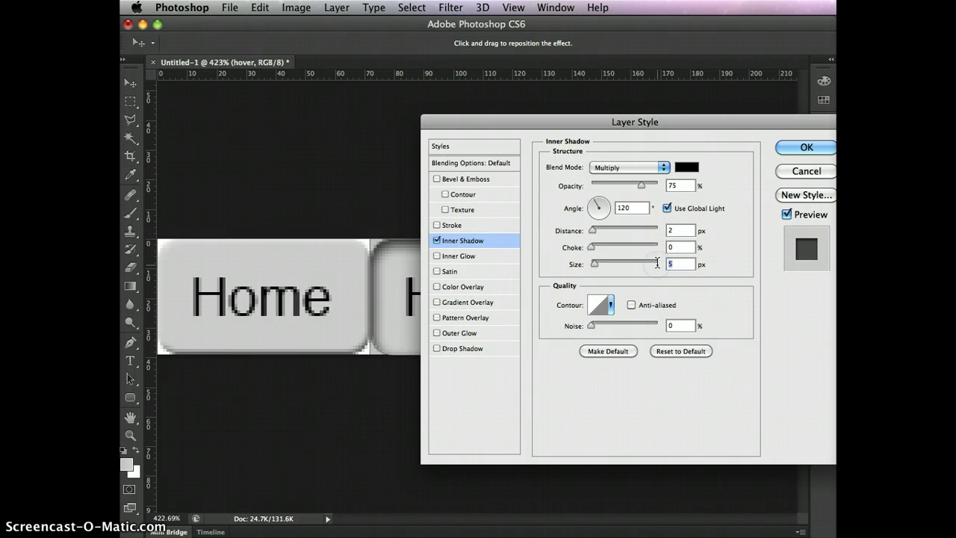
type("2")
left_click(779, 149)
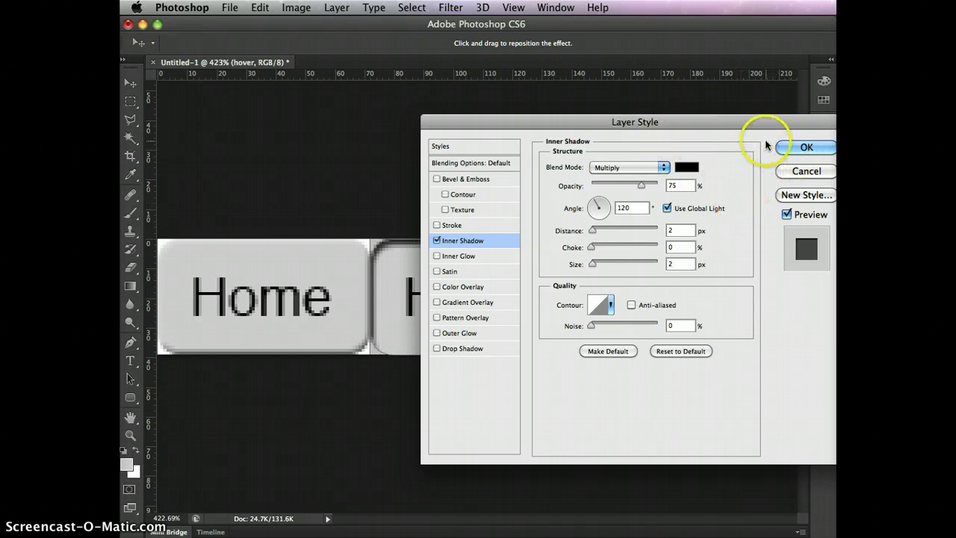
key("Tab")
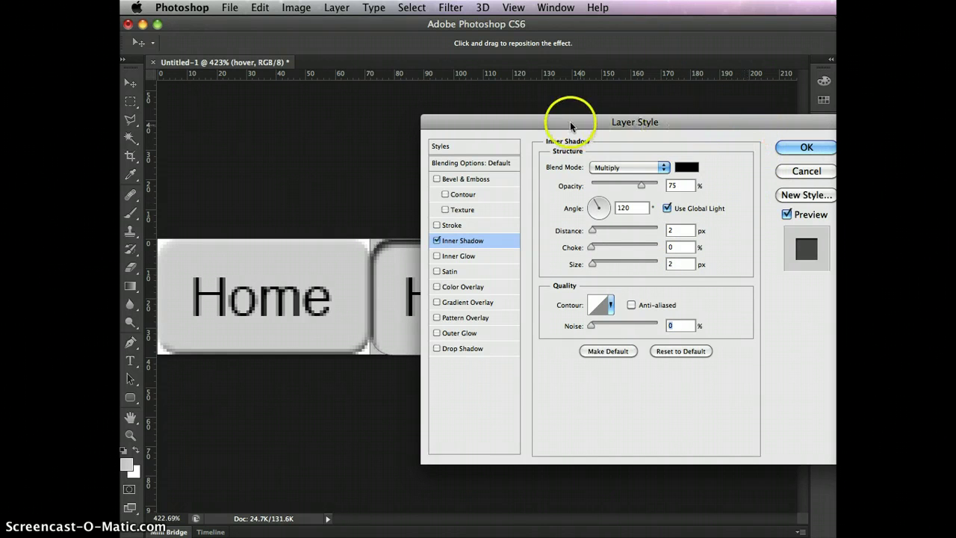
- Set the distance of the hover rectangle's inner shadow to 5 px
left_click_drag(570, 124, 674, 109)
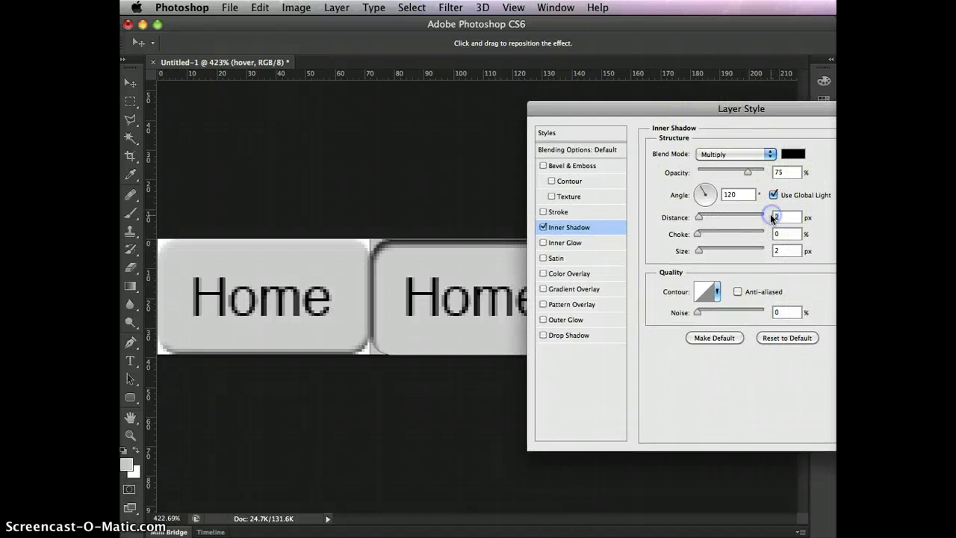
type("5")
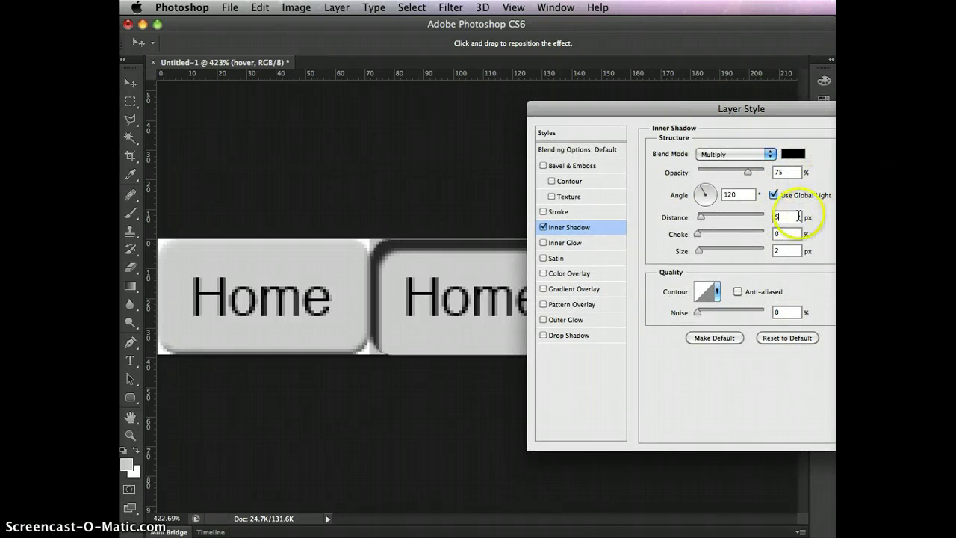